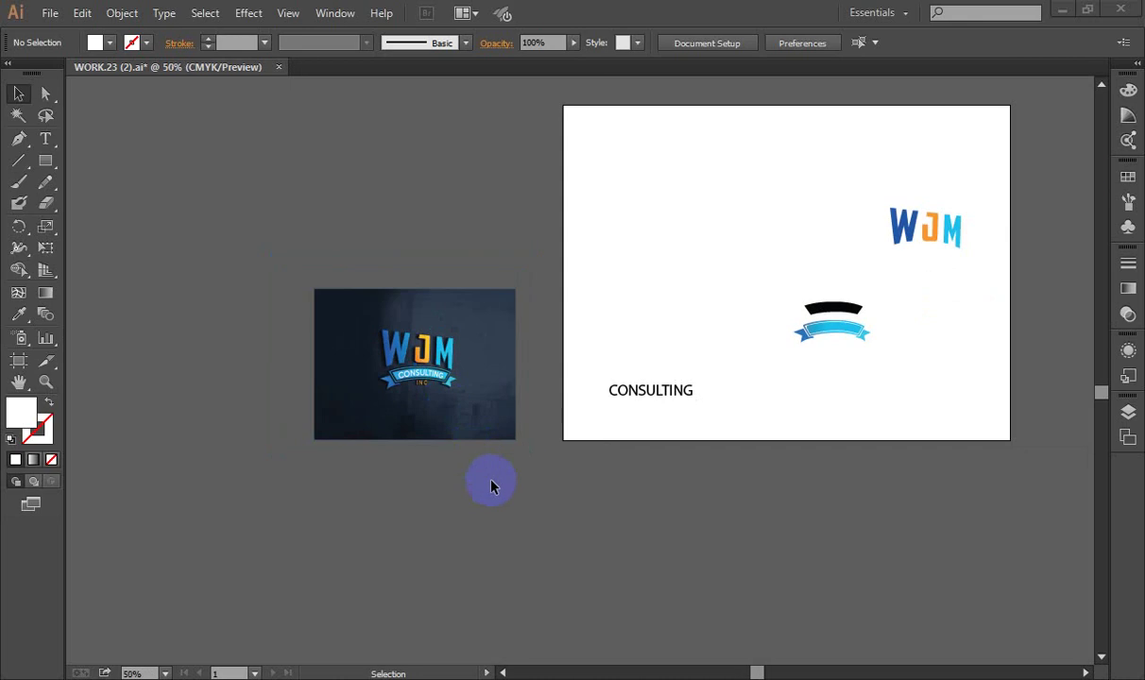
Step: Drag the CONSULTING text onto the dark logo mockup and reselect it
scroll(349, 155, "up", 2)
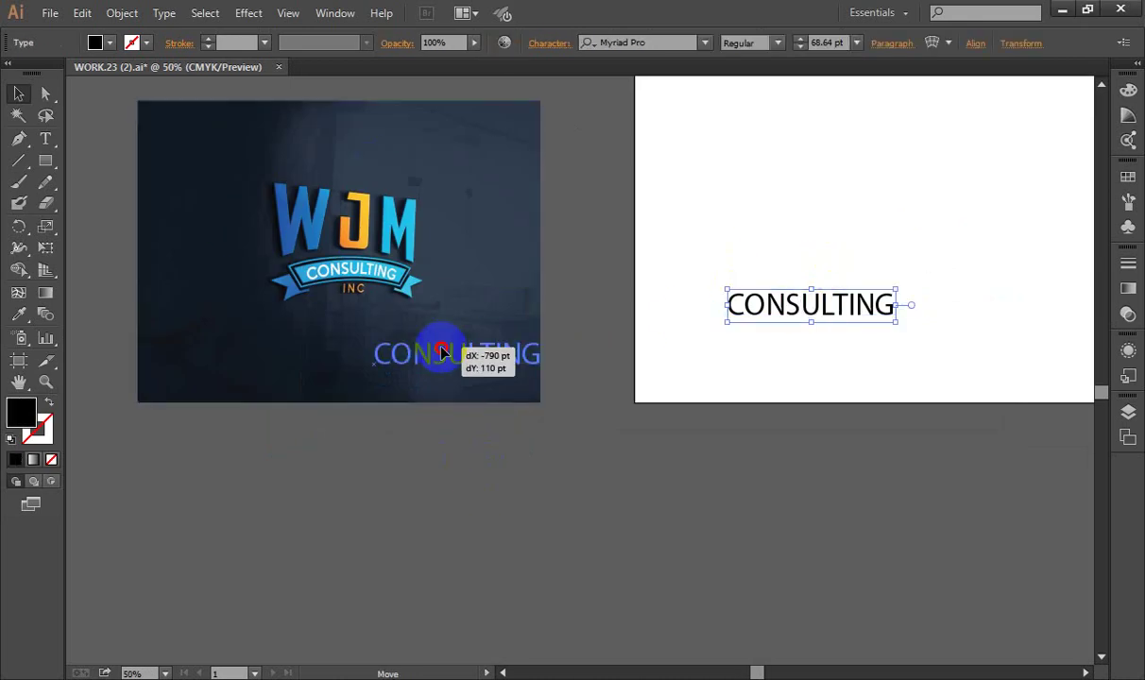
left_click_drag(806, 318, 331, 342)
scroll(264, 340, "up", 3)
right_click(420, 332)
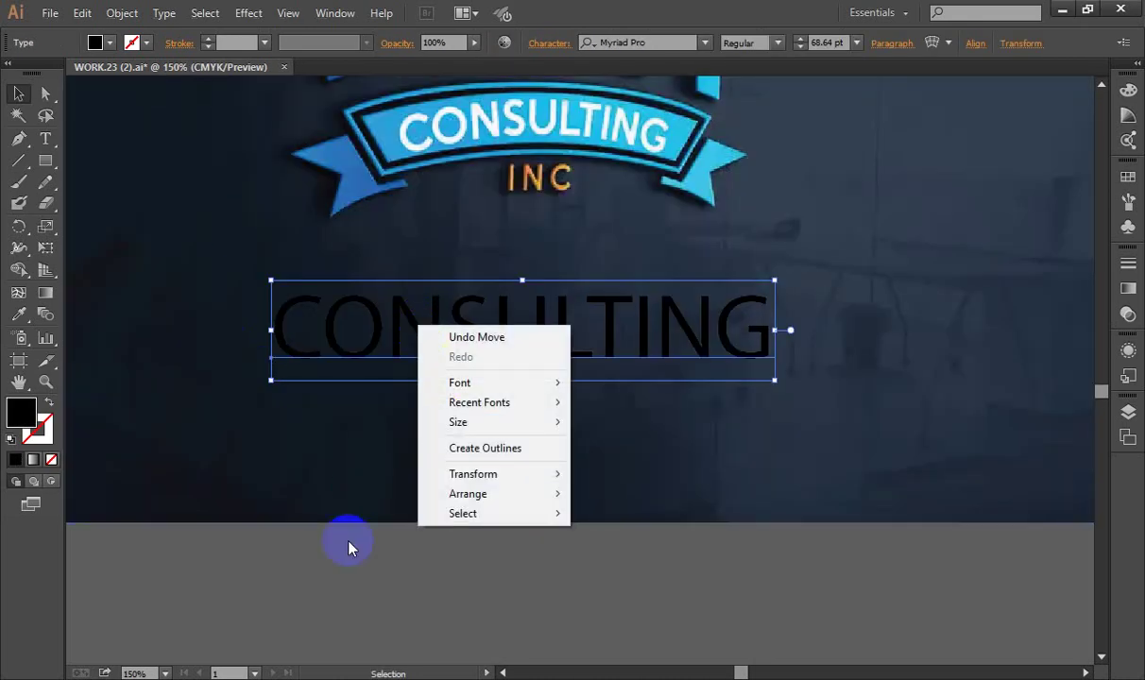
left_click(365, 483)
left_click(391, 307)
Step: Recolour the CONSULTING fill to near-white #EFE8EA
left_click(19, 415)
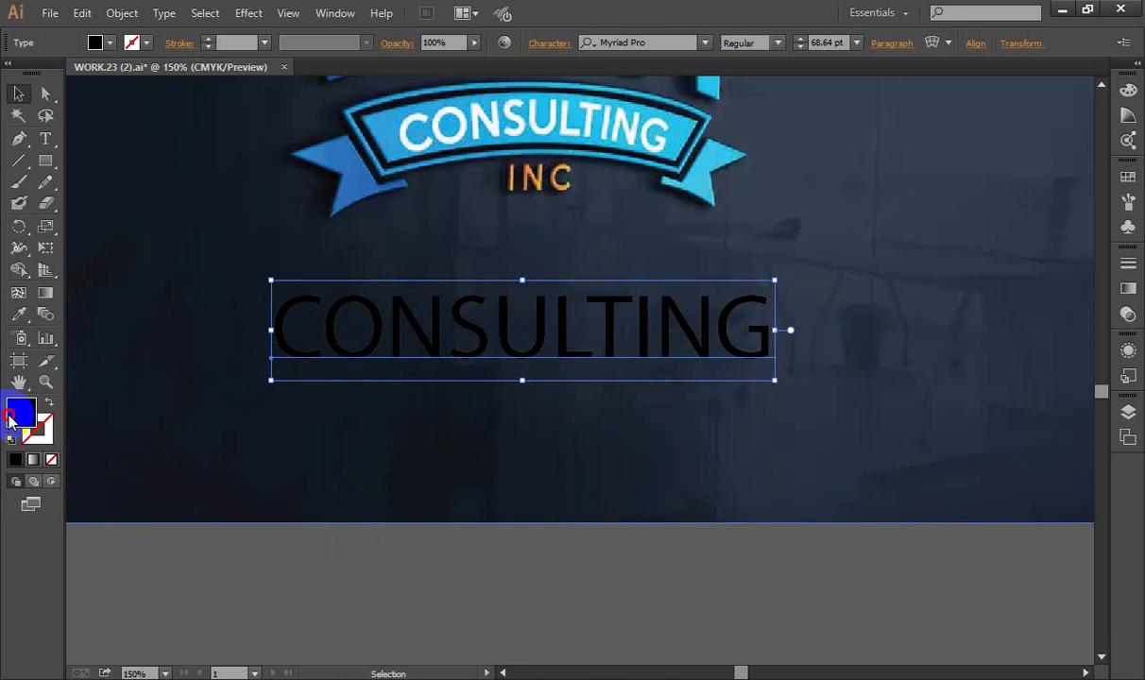
double_click(10, 418)
left_click(402, 264)
left_click(340, 242)
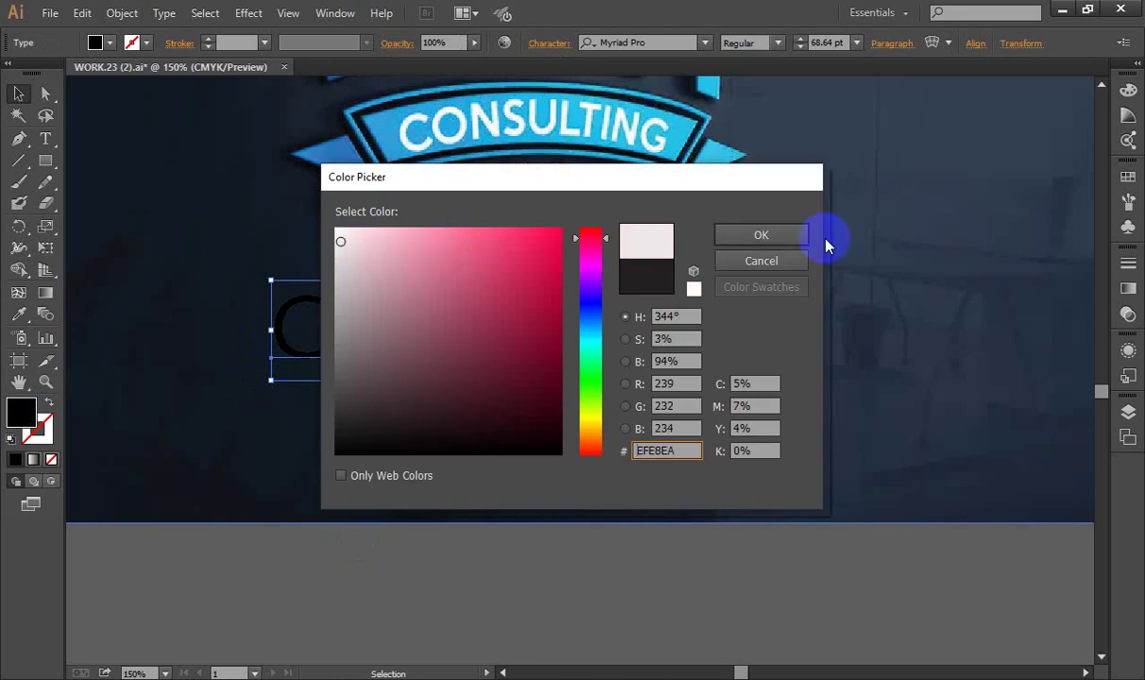
left_click(748, 243)
Step: Scale CONSULTING down to about 38.81 pt and place it just below INC
left_click_drag(769, 379, 664, 359)
left_click_drag(585, 337, 595, 227)
key("ctrl+minus")
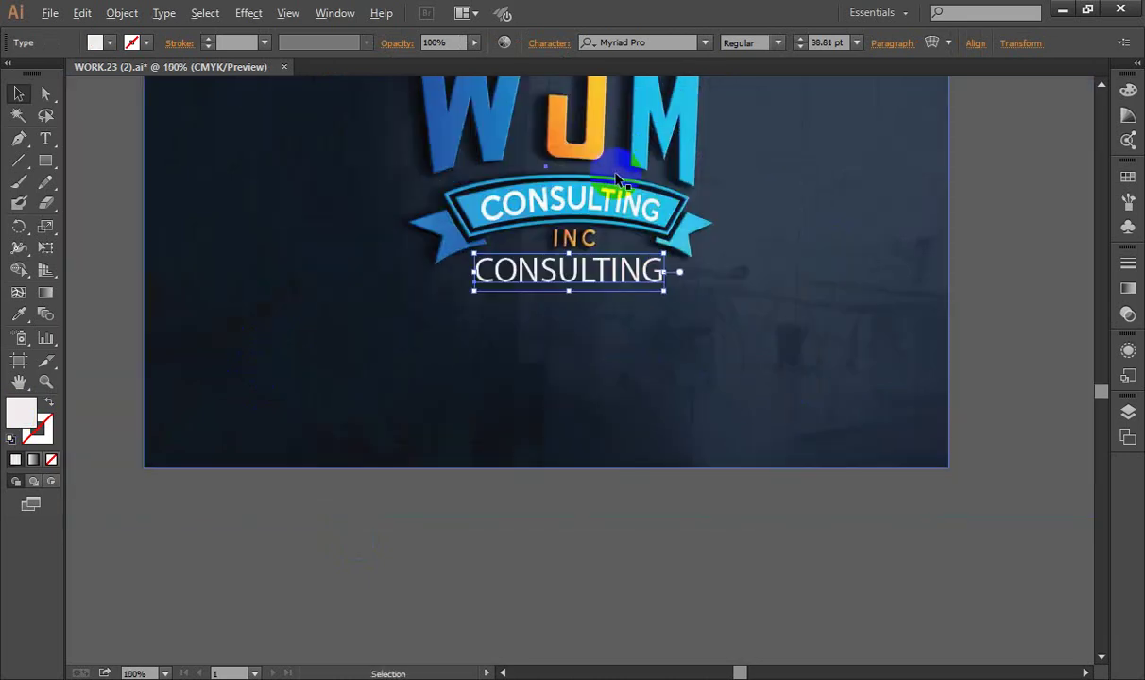
scroll(616, 178, "up", 2)
Step: Open, move and close the Magic Wand panel, then show the Effect > Warp styles
left_click(335, 13)
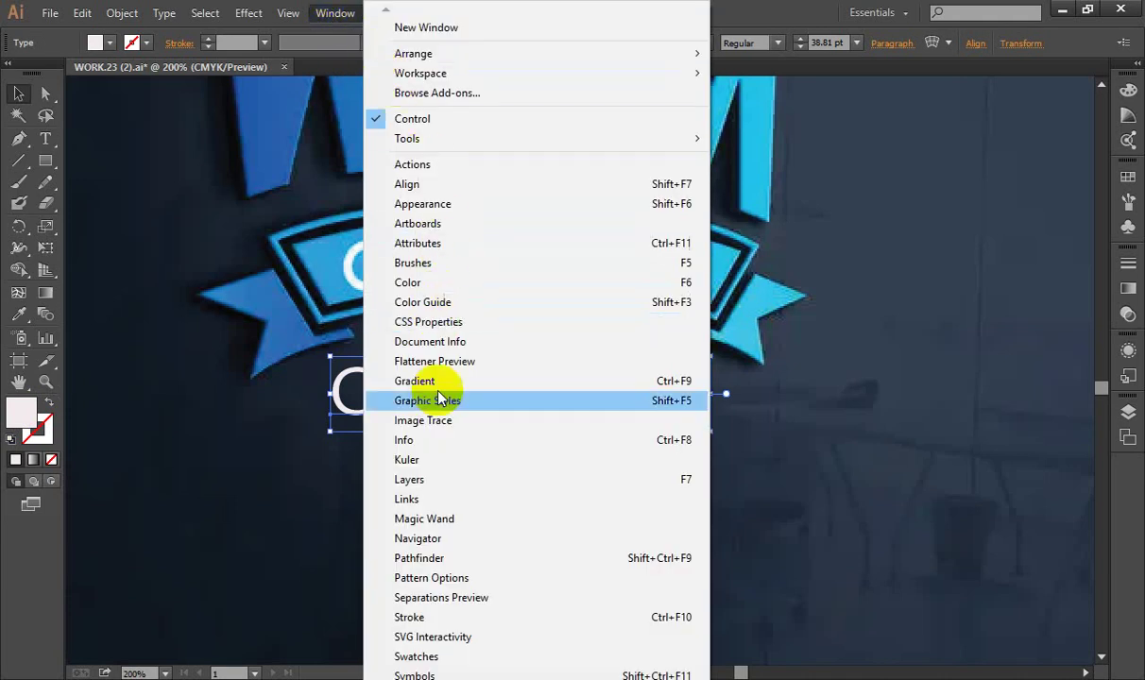
left_click(489, 529)
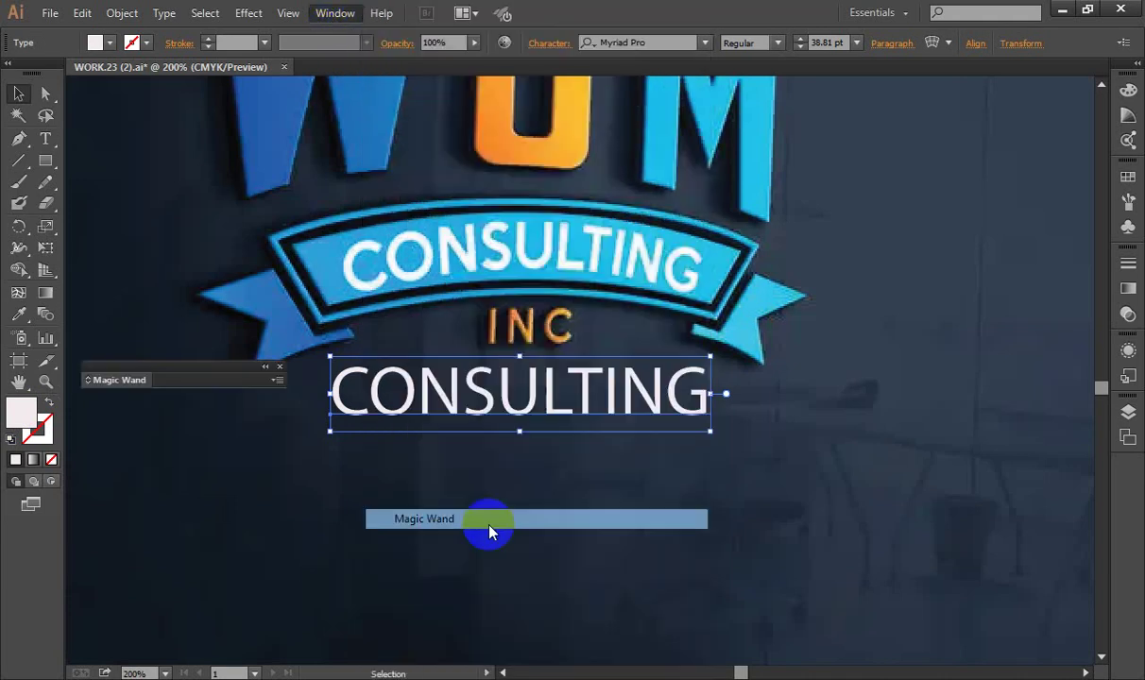
left_click_drag(199, 377, 221, 229)
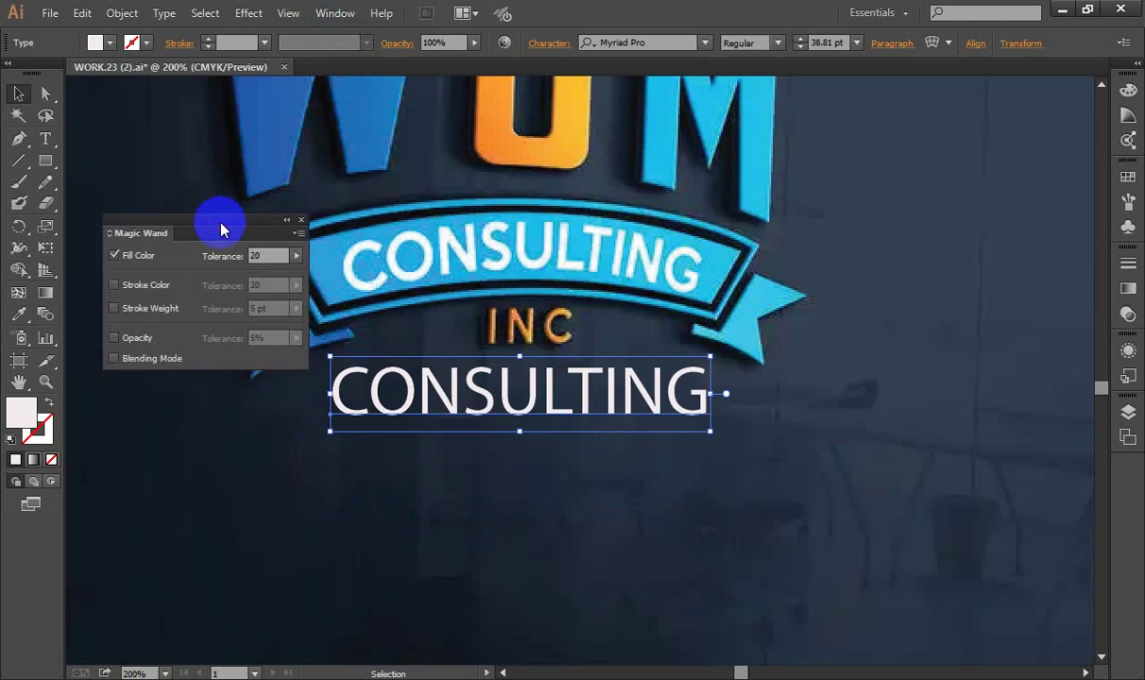
left_click(299, 221)
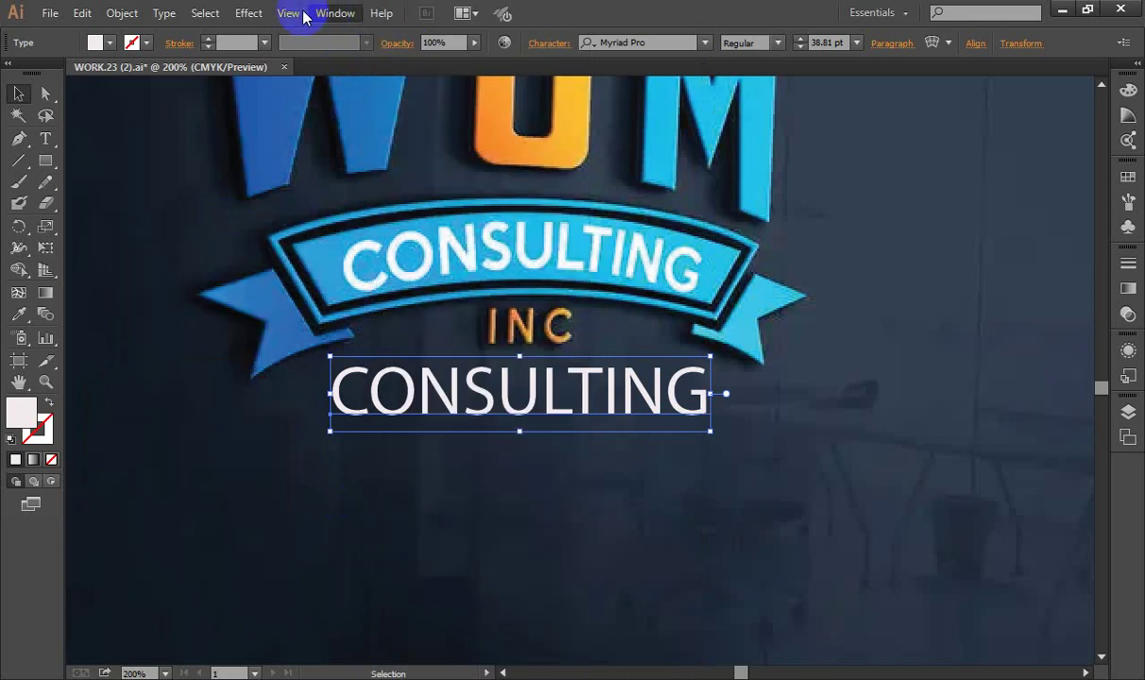
left_click(289, 14)
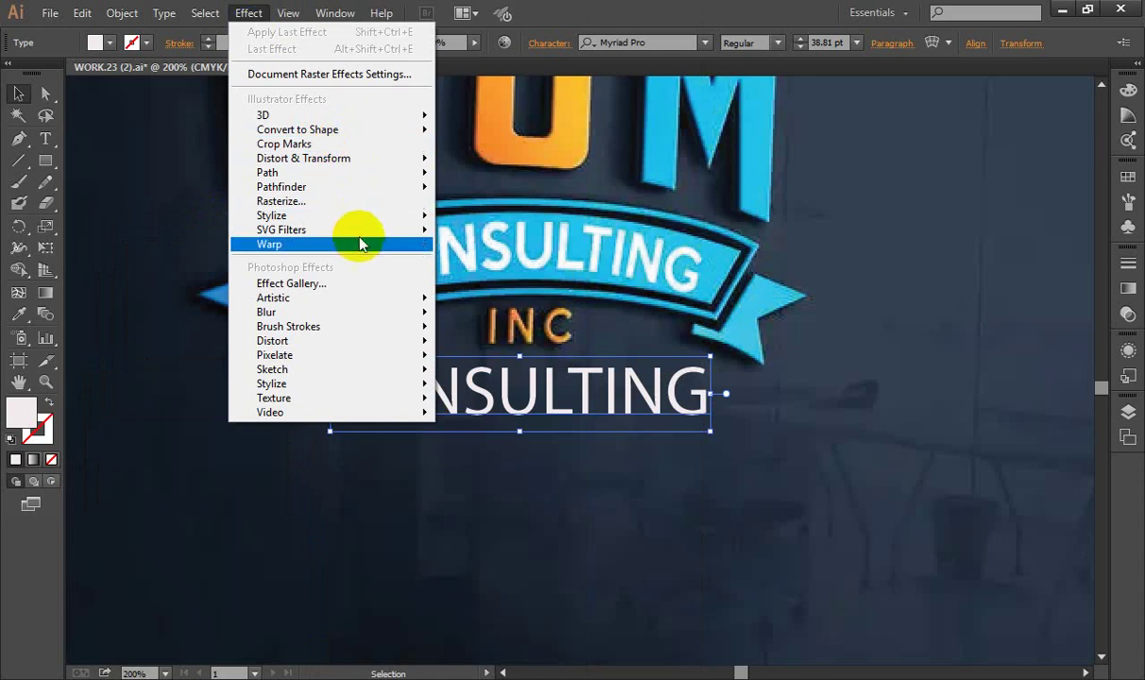
mouse_move(269, 245)
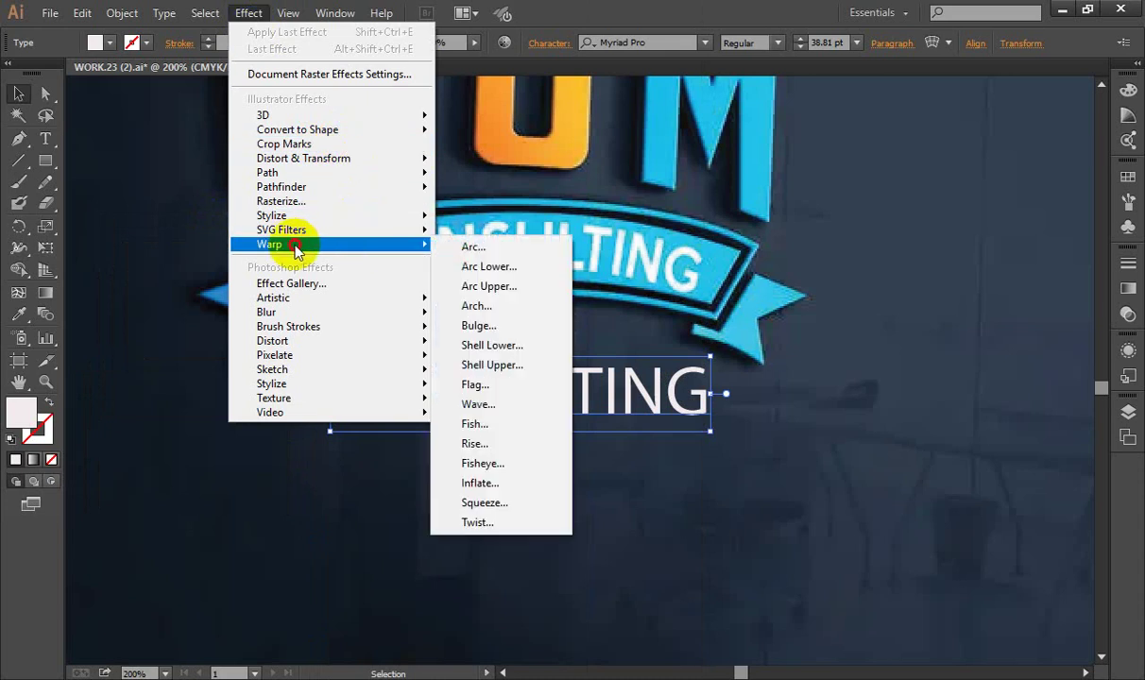
Step: Apply an Arc warp with a 21% bend to CONSULTING and drag it up toward the ribbon
left_click(472, 247)
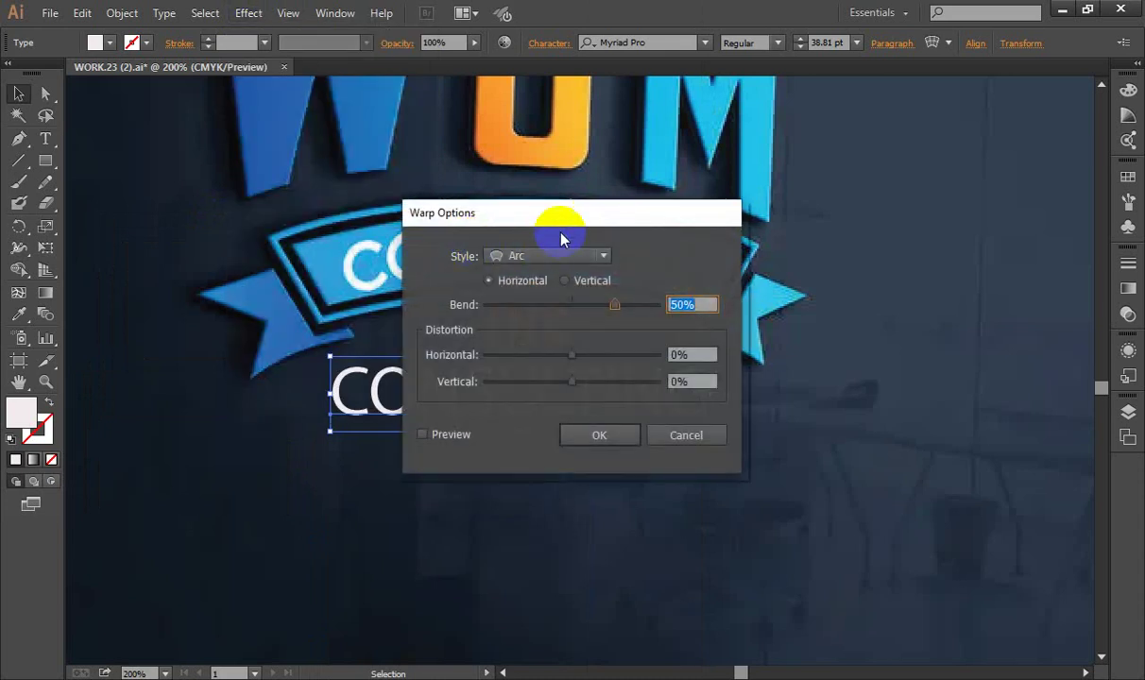
left_click_drag(558, 221, 929, 148)
left_click(794, 365)
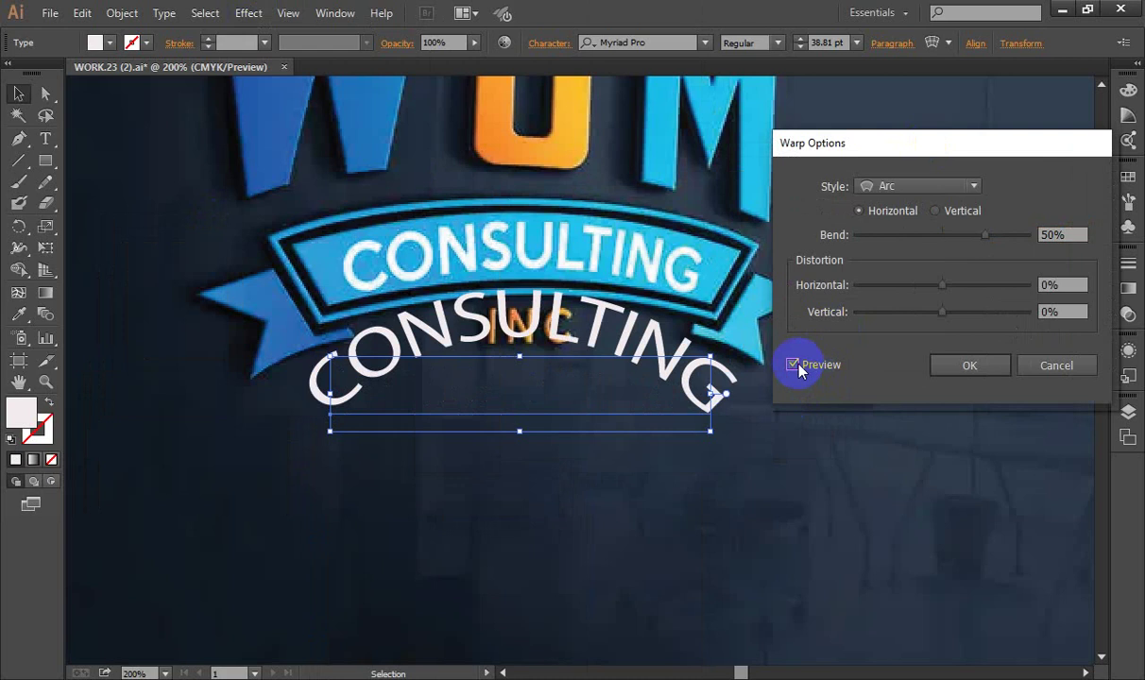
left_click_drag(984, 236, 960, 242)
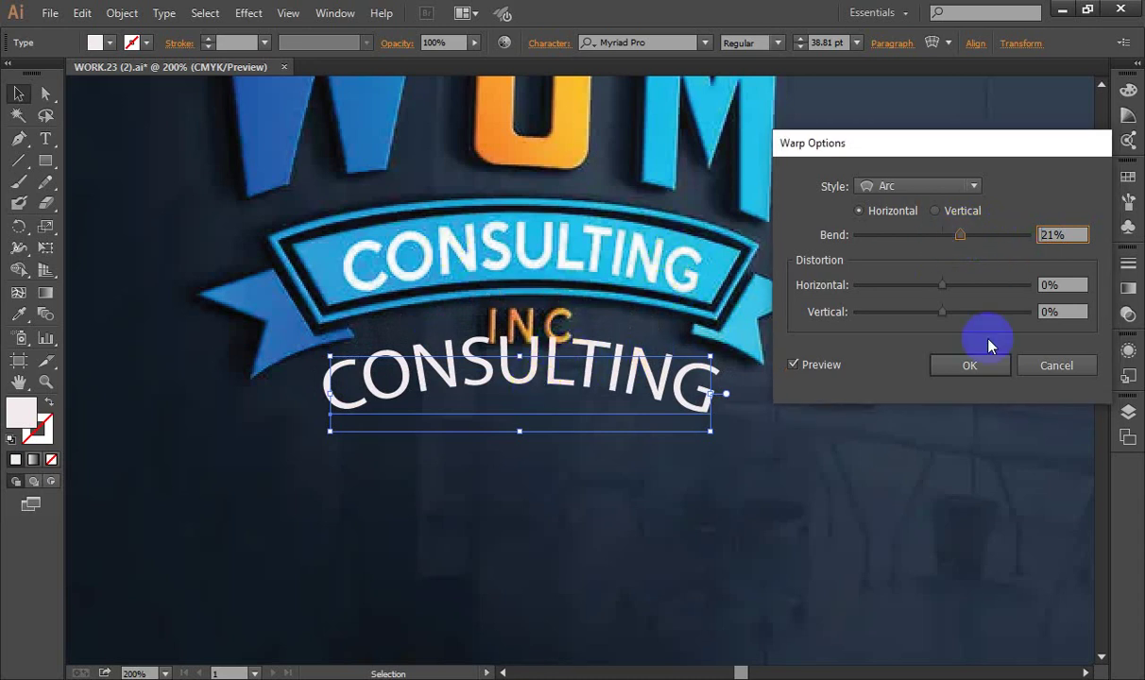
left_click(973, 365)
mouse_move(608, 386)
left_mouse_down()
mouse_move(614, 262)
mouse_move(619, 402)
left_mouse_up()
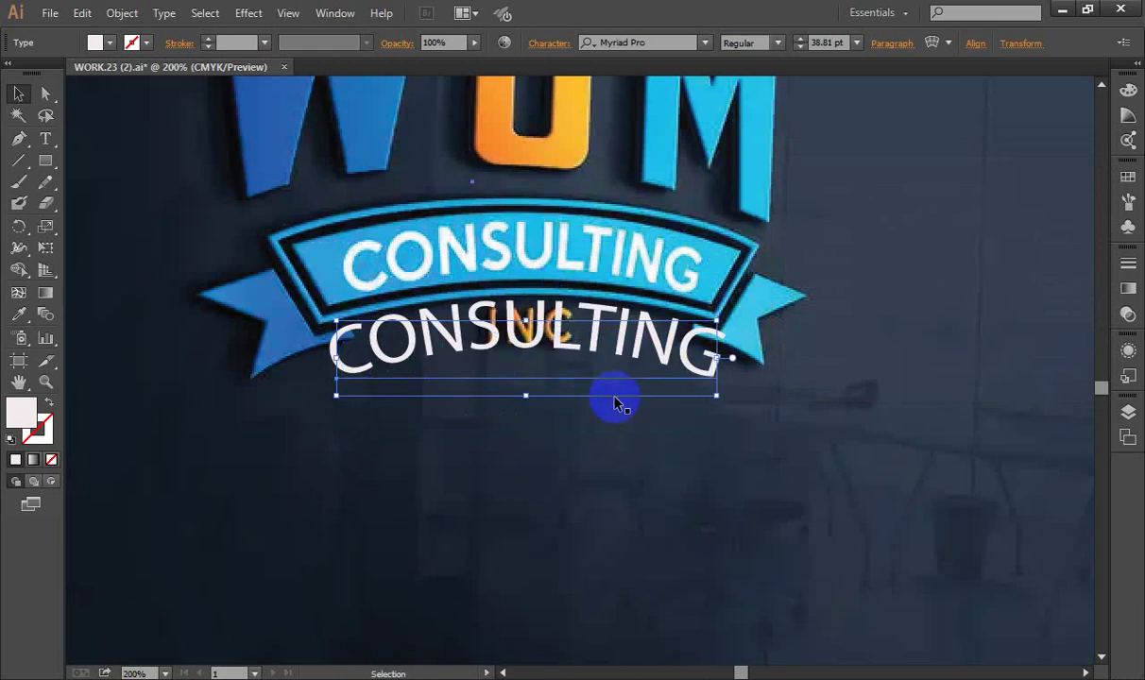
Step: Shrink CONSULTING to 34 pt in the Character panel and move it onto the upper ribbon
key("ctrl+t")
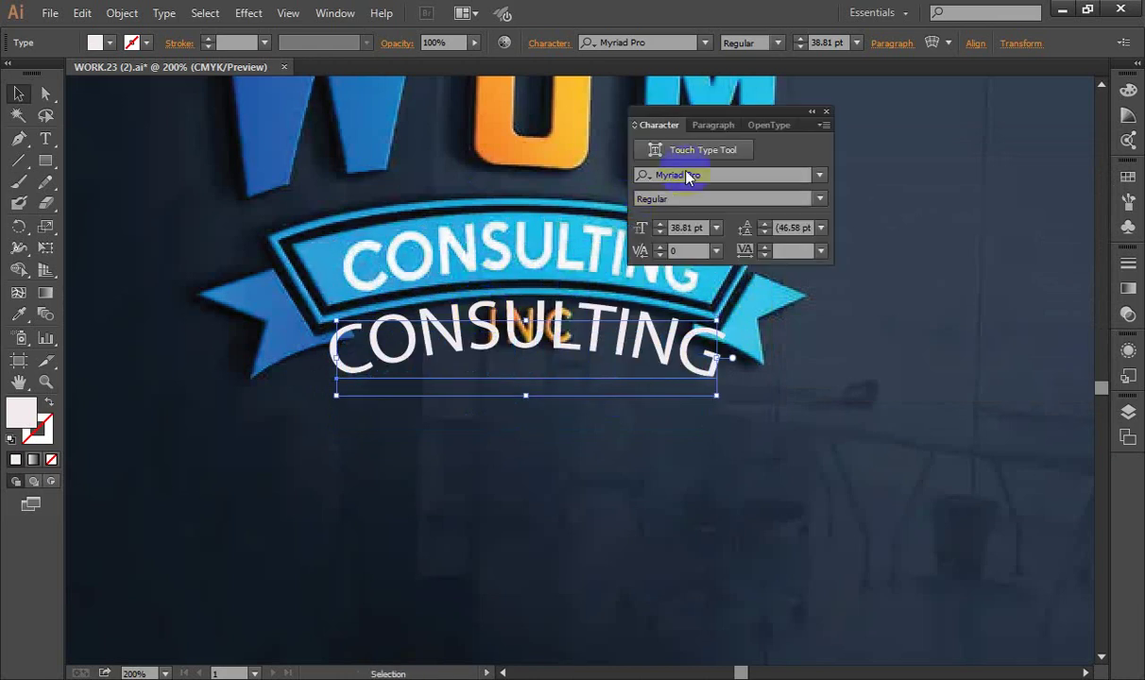
key("Down")
key("Down")
key("Down")
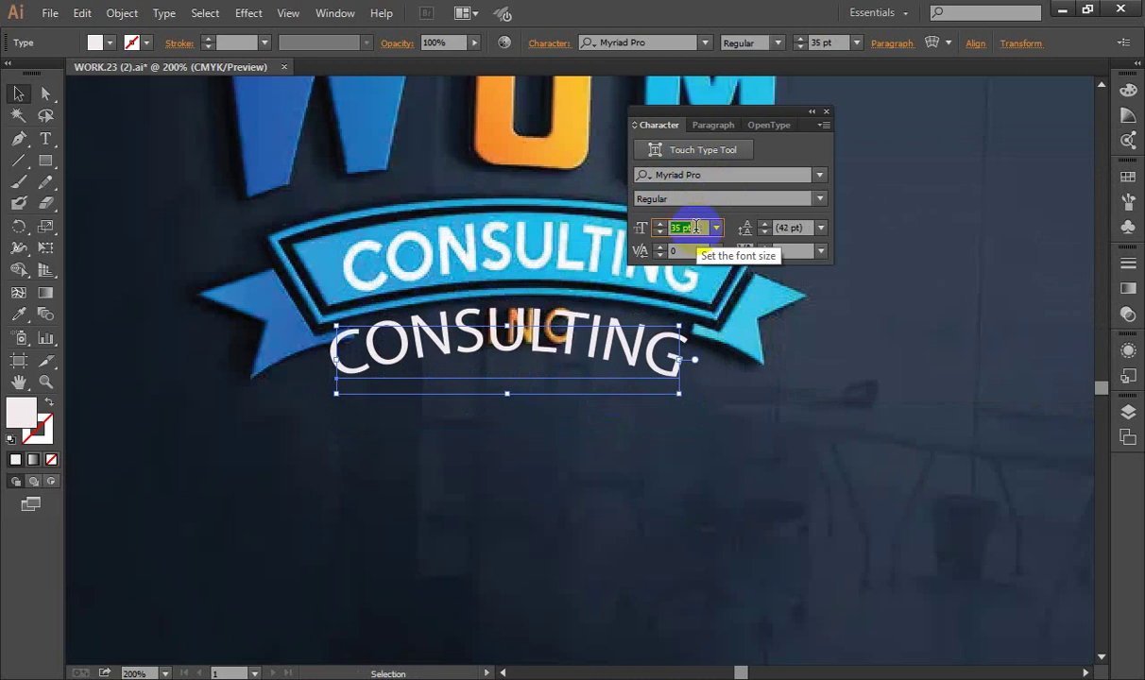
key("Down")
key("Down")
mouse_move(587, 332)
left_mouse_down()
mouse_move(604, 357)
mouse_move(567, 379)
mouse_move(593, 337)
mouse_move(573, 285)
left_mouse_up()
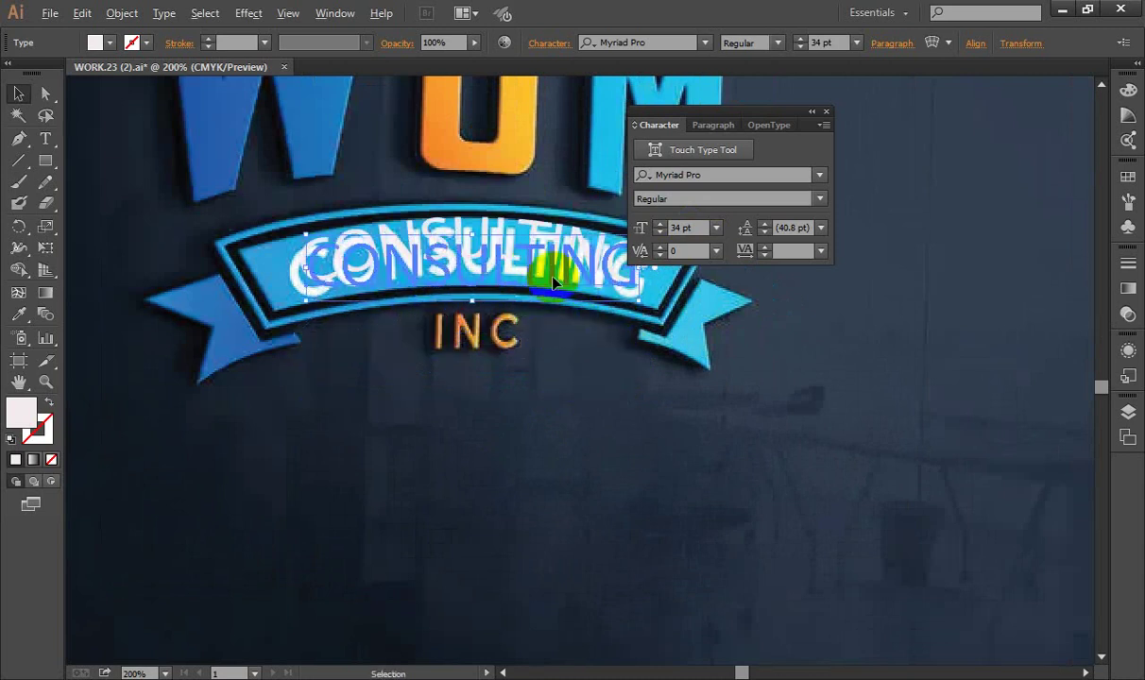
scroll(520, 261, "up", 2, "alt")
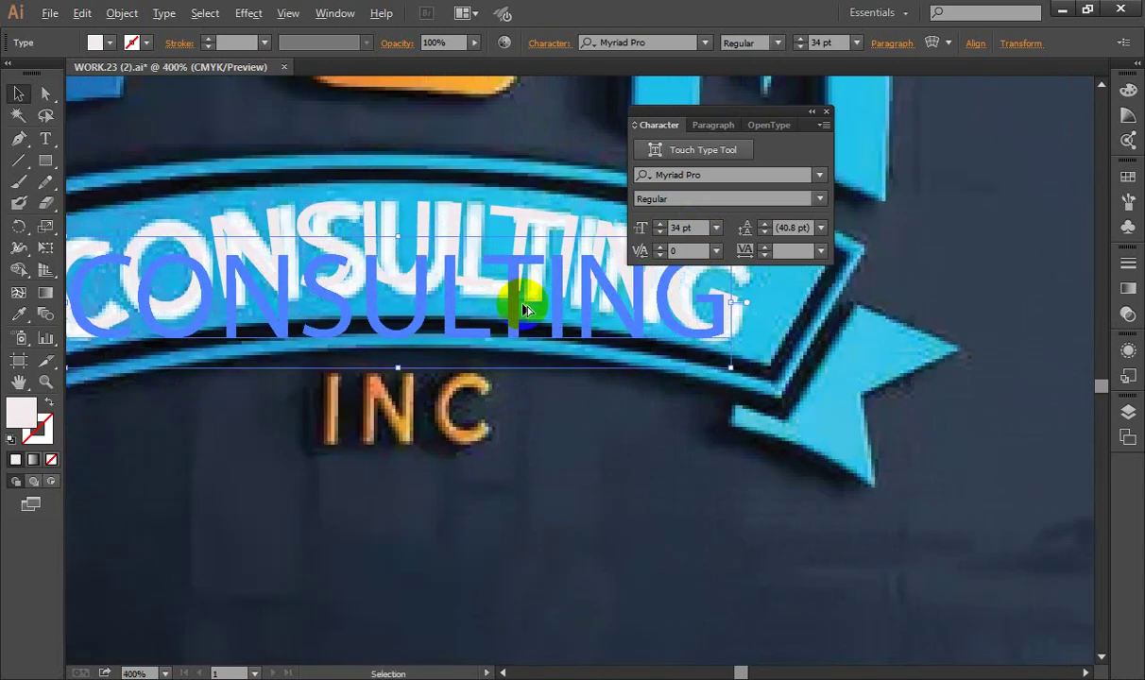
left_click_drag(517, 265, 527, 298)
scroll(527, 298, "down", 3, "alt")
Step: Raise the font size of CONSULTING to 36 pt
left_click(682, 228)
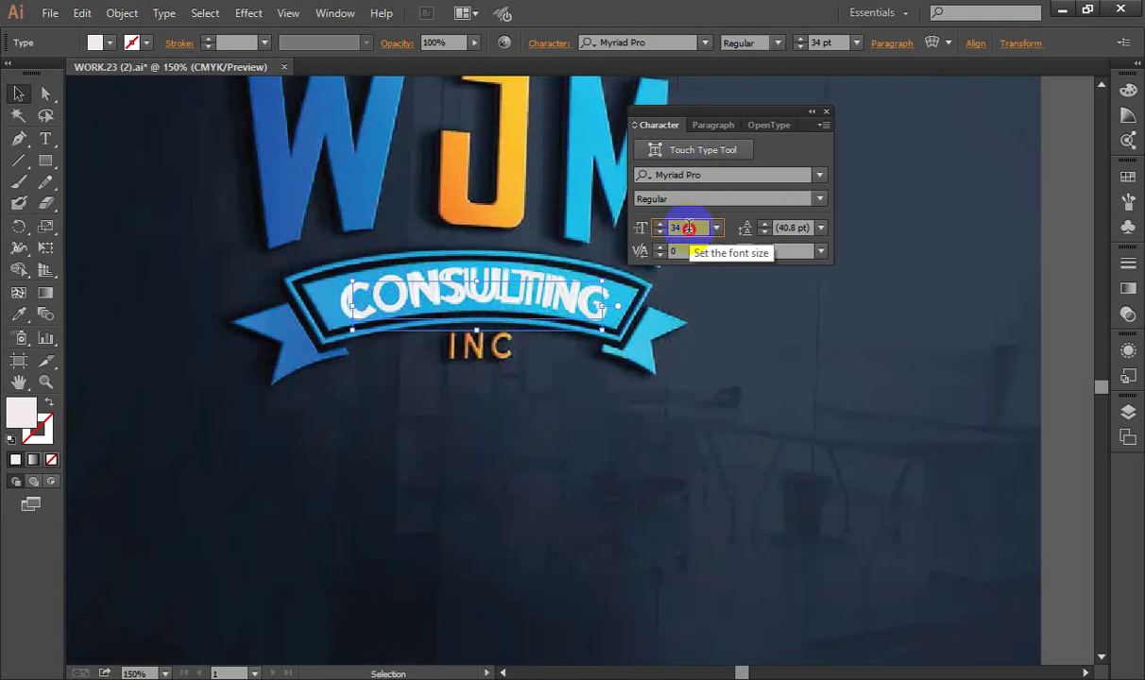
key("Up")
key("Up")
scroll(317, 326, "up", 2, "alt")
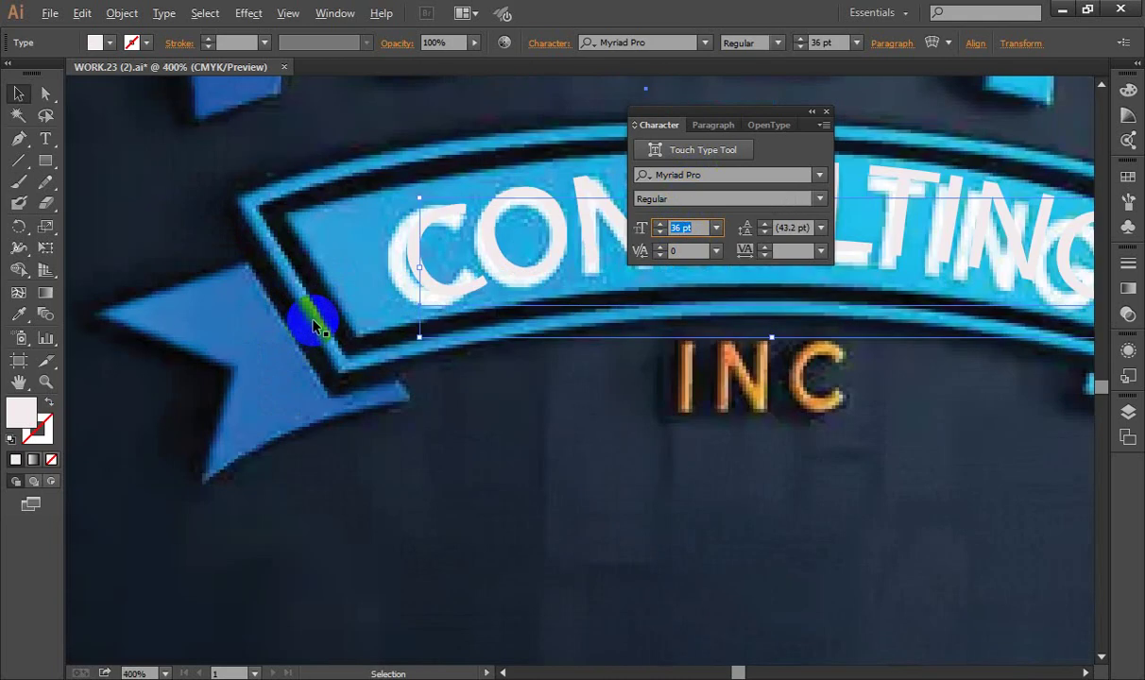
scroll(493, 255, "up", 2, "alt")
Step: Nudge the 36 pt text until it lines up with the ribbon's CONSULTING lettering
left_click_drag(523, 229, 475, 246)
scroll(475, 245, "down", 1, "alt")
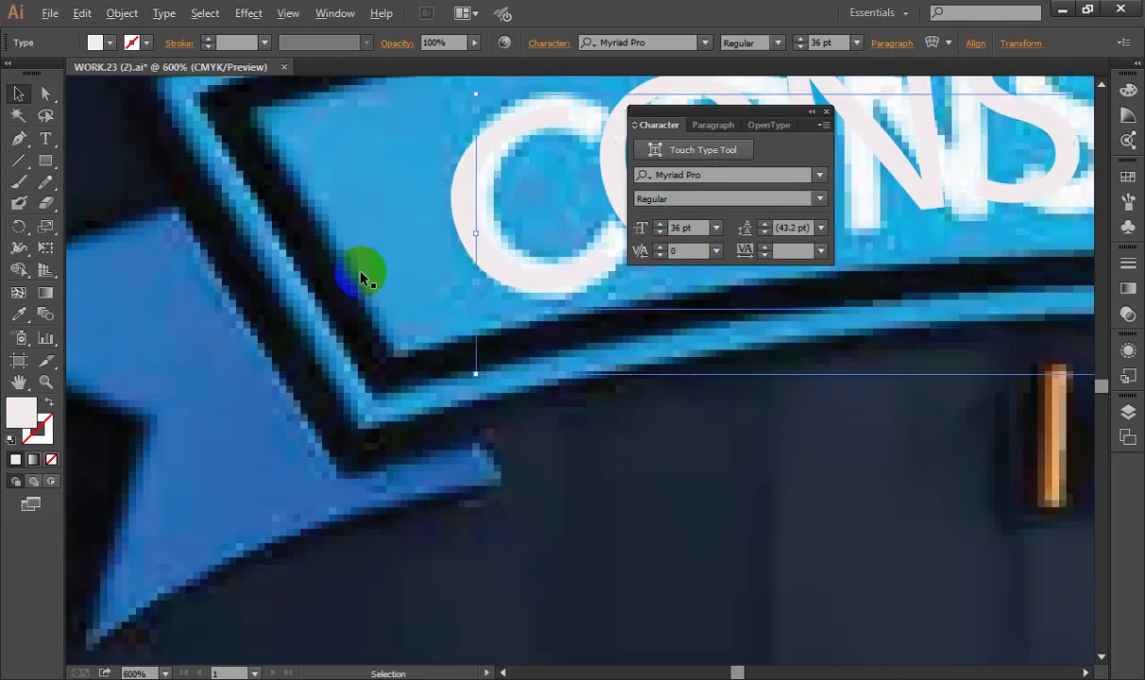
scroll(345, 260, "down", 2, "alt")
scroll(292, 321, "down", 1, "alt")
scroll(287, 327, "down", 2, "alt")
scroll(498, 282, "up", 2, "alt")
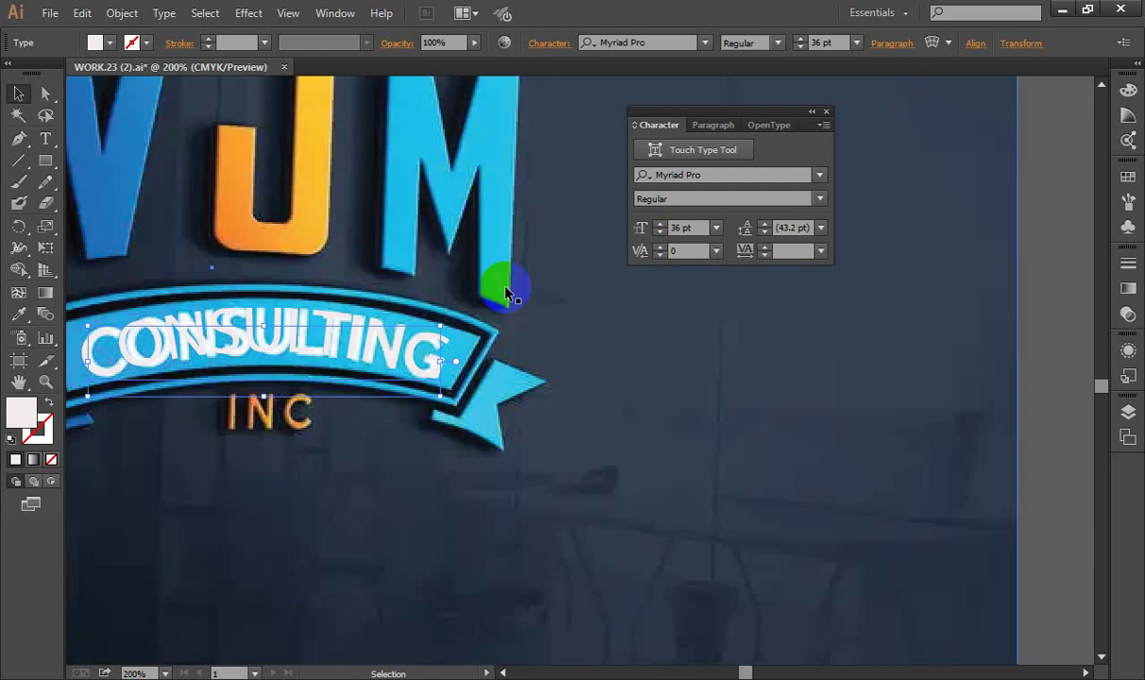
scroll(264, 365, "up", 3, "alt")
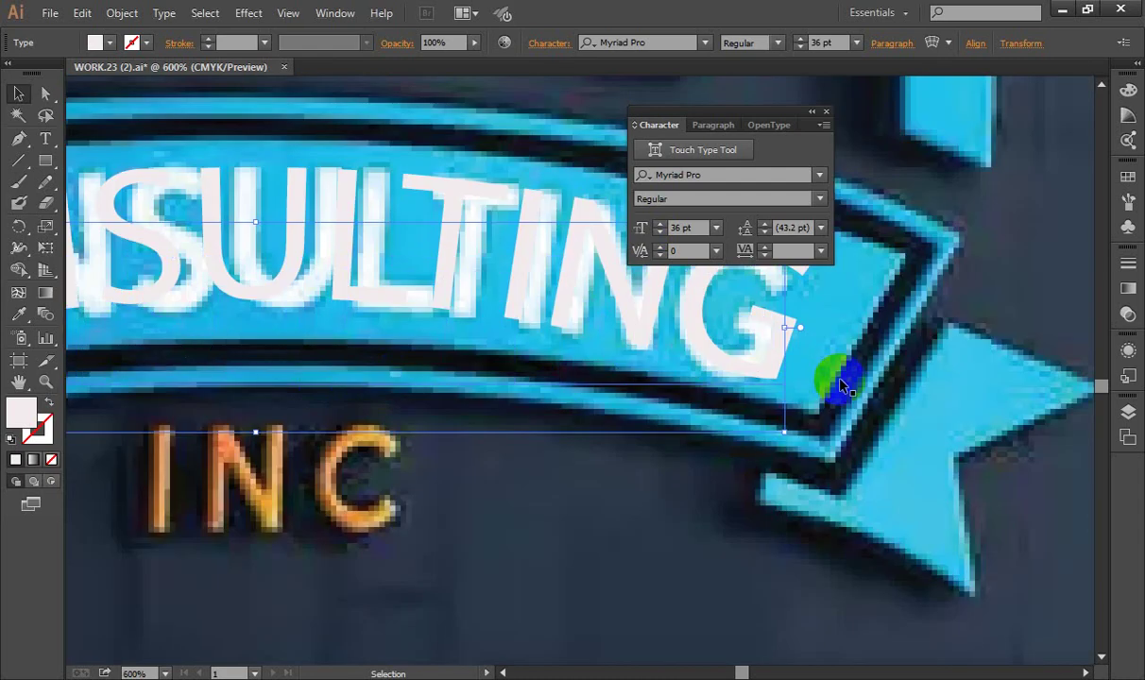
left_click_drag(839, 382, 677, 358)
scroll(568, 301, "down", 4, "alt")
Step: Fill the warped CONSULTING text with pure red F70B0B and zoom out to the whole logo
double_click(23, 413)
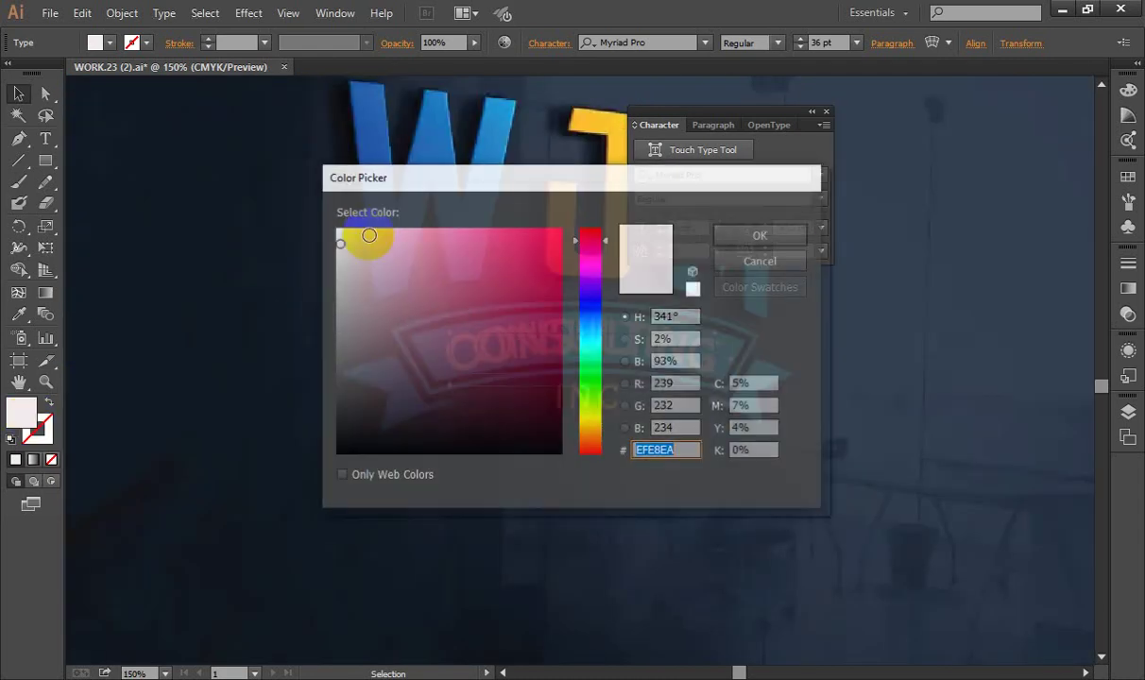
left_click(791, 236)
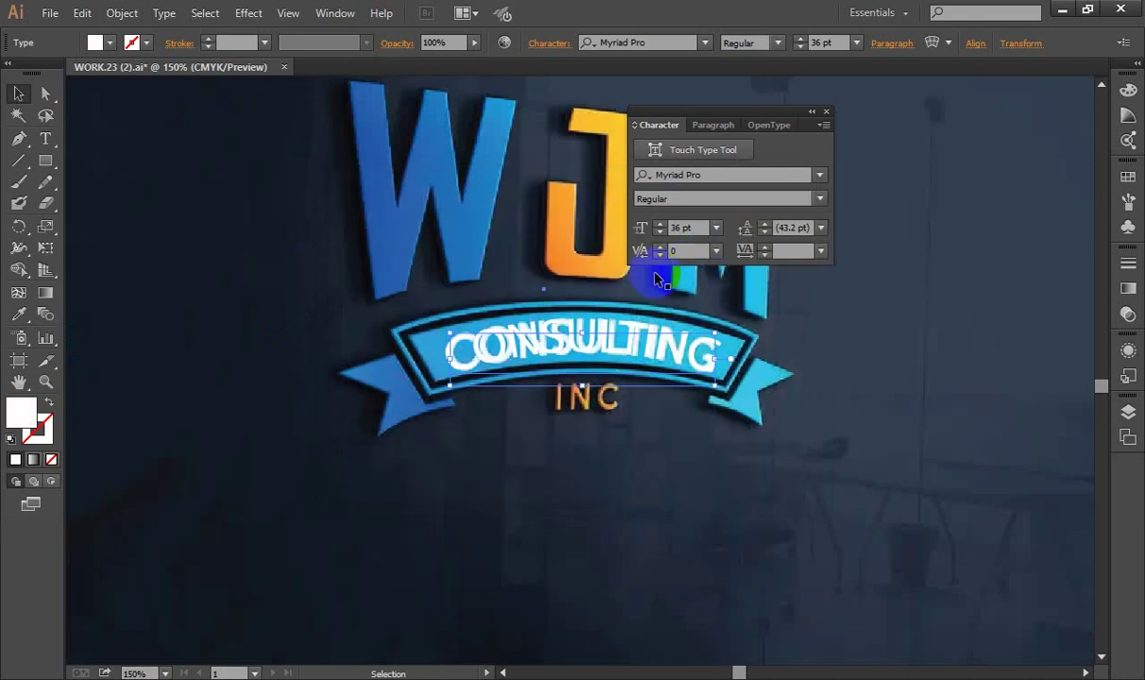
scroll(586, 340, "up", 2, "alt")
double_click(18, 413)
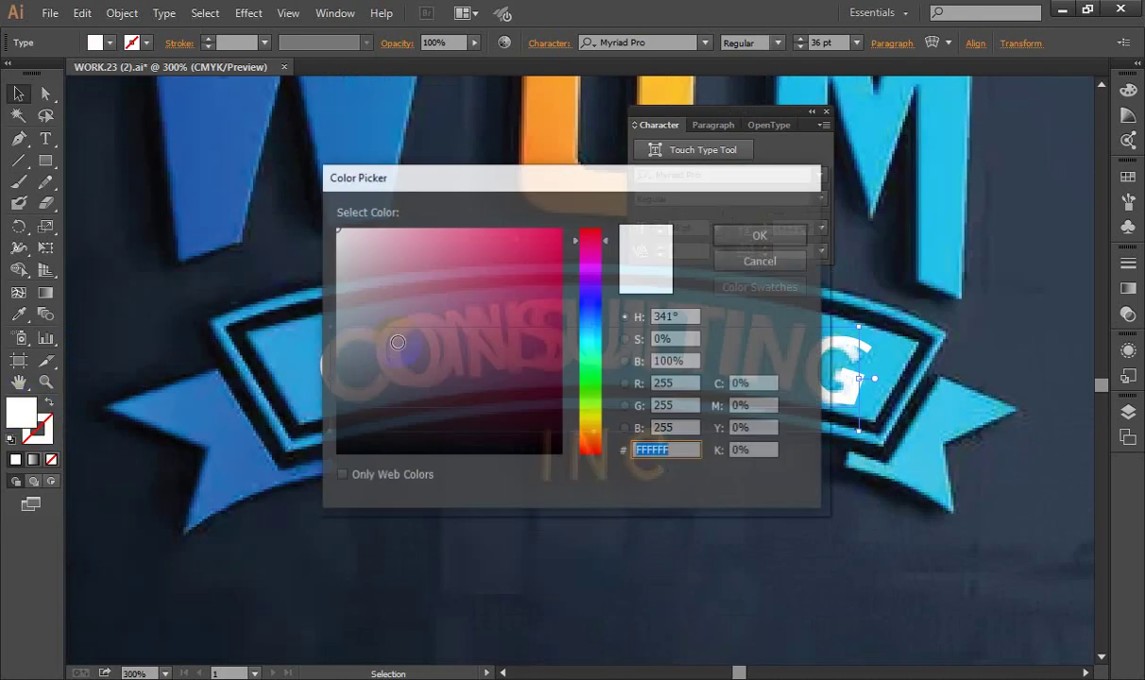
left_click(740, 234)
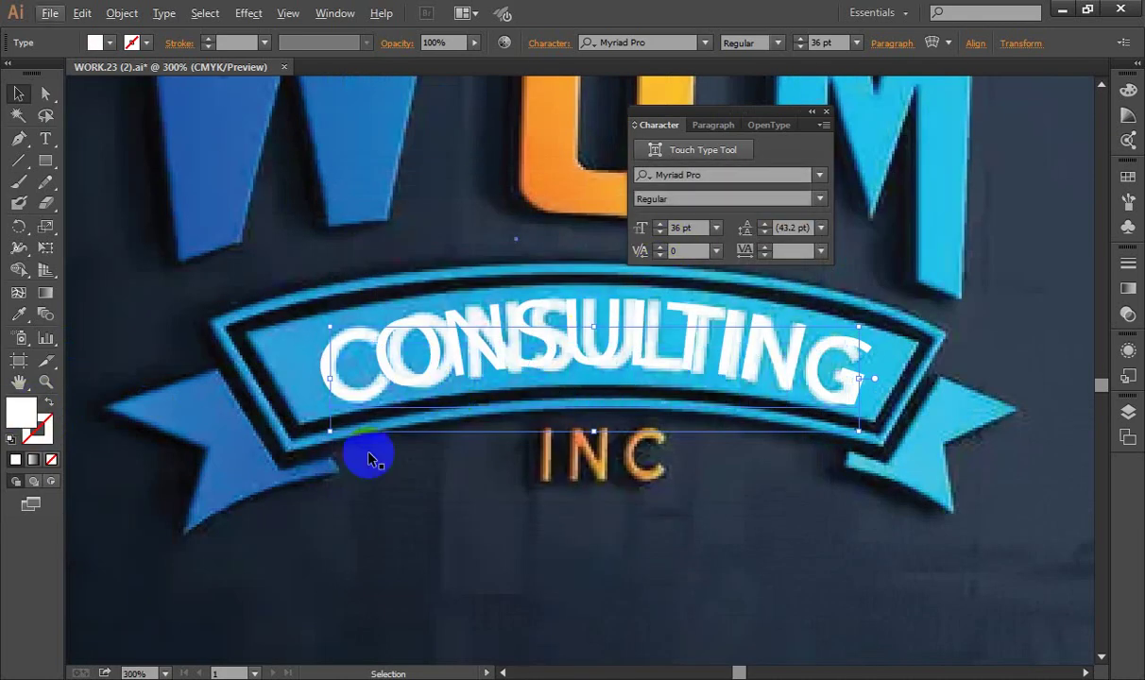
double_click(16, 416)
left_click(583, 236)
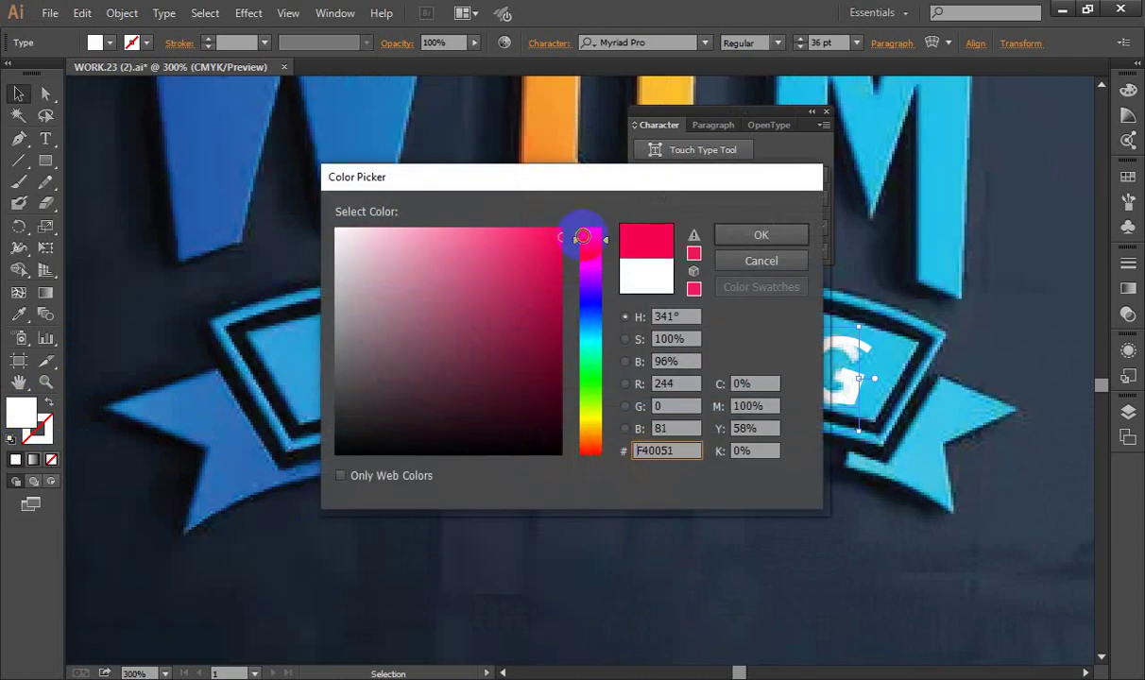
left_click(589, 229)
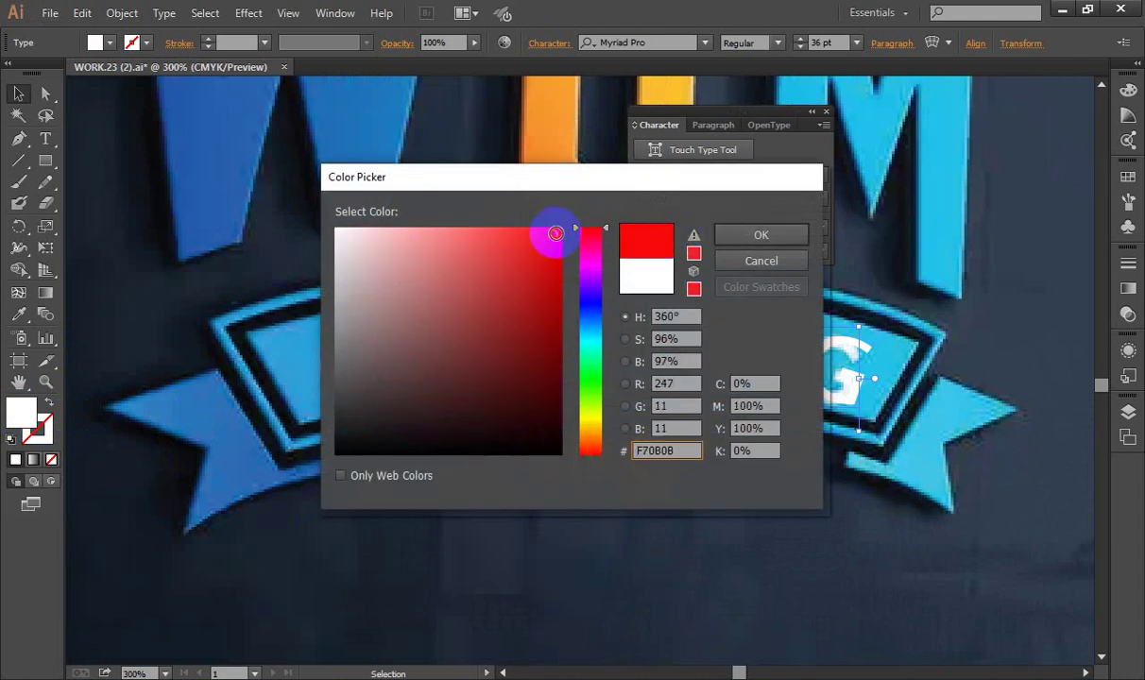
left_click(762, 236)
key("ctrl+minus")
key("ctrl+minus")
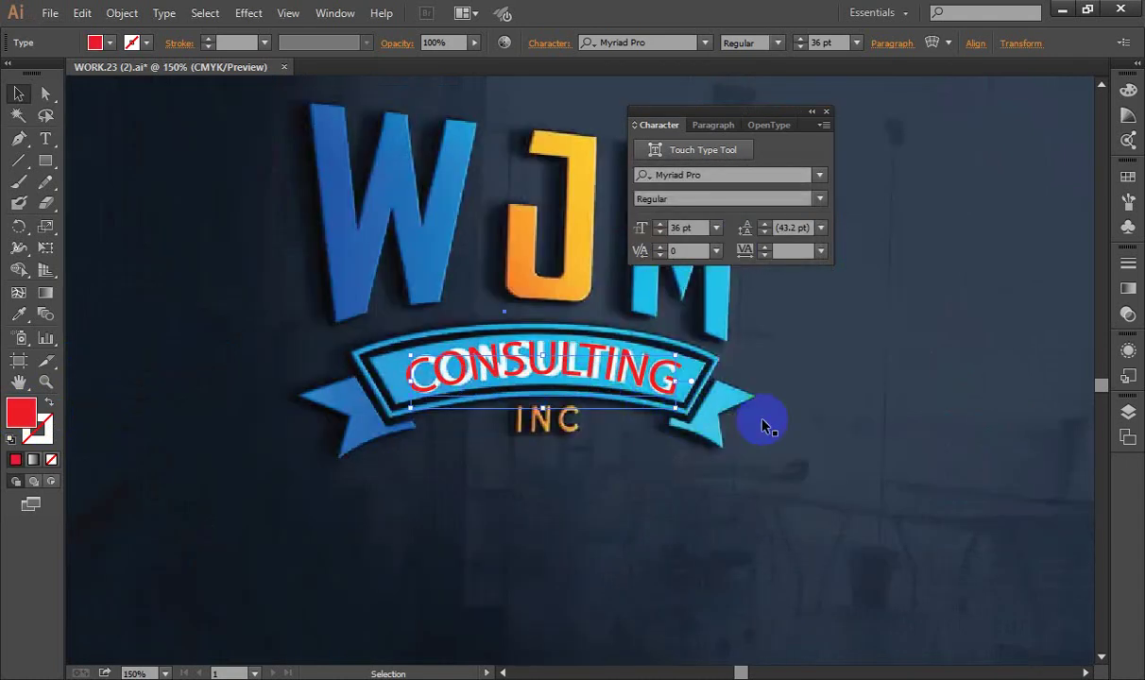
Step: Alt-drag a copy of CONSULTING below INC and step through fonts for it
left_click_drag(556, 364, 537, 501)
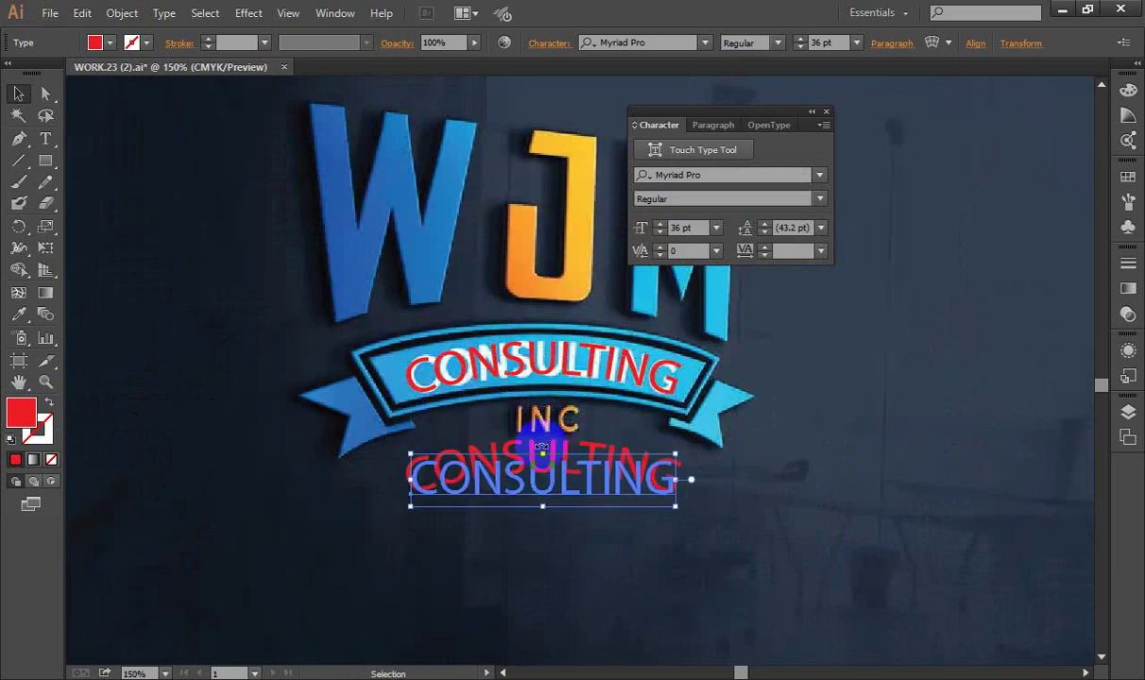
left_click_drag(541, 448, 541, 451)
key("Up")
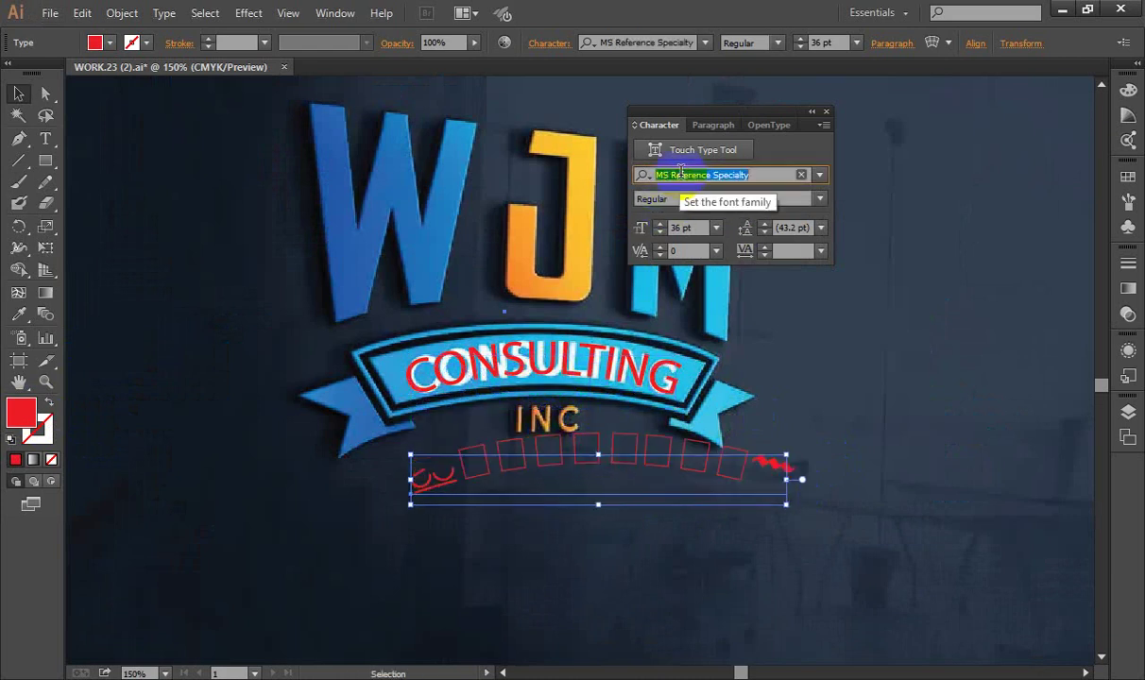
key("Up")
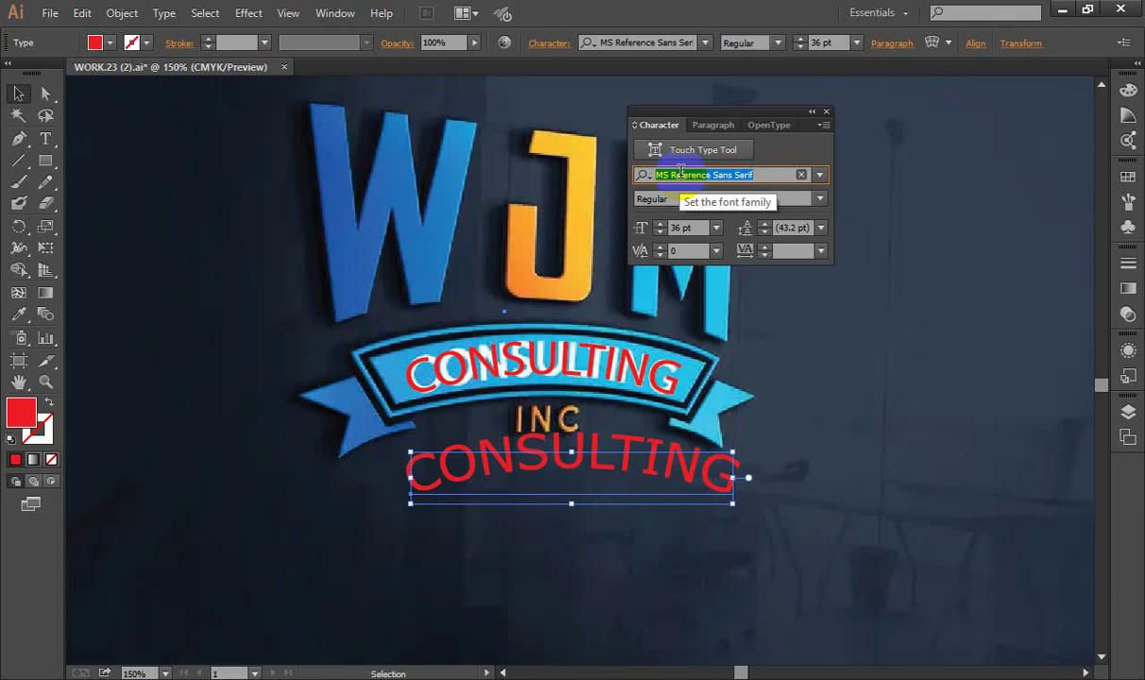
key("Up")
key("Up")
key("Up")
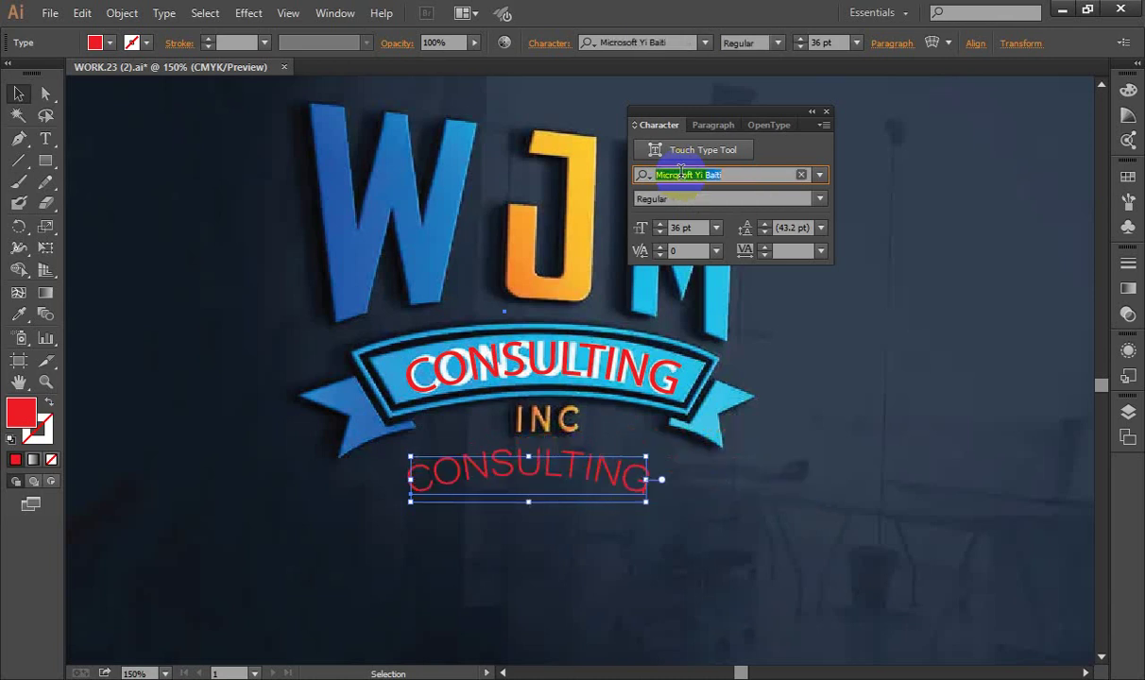
key("Up")
Step: Set the copy in Microsoft Himalaya and lay it over the ribbon's lettering
key("Up")
key("Up")
key("Up")
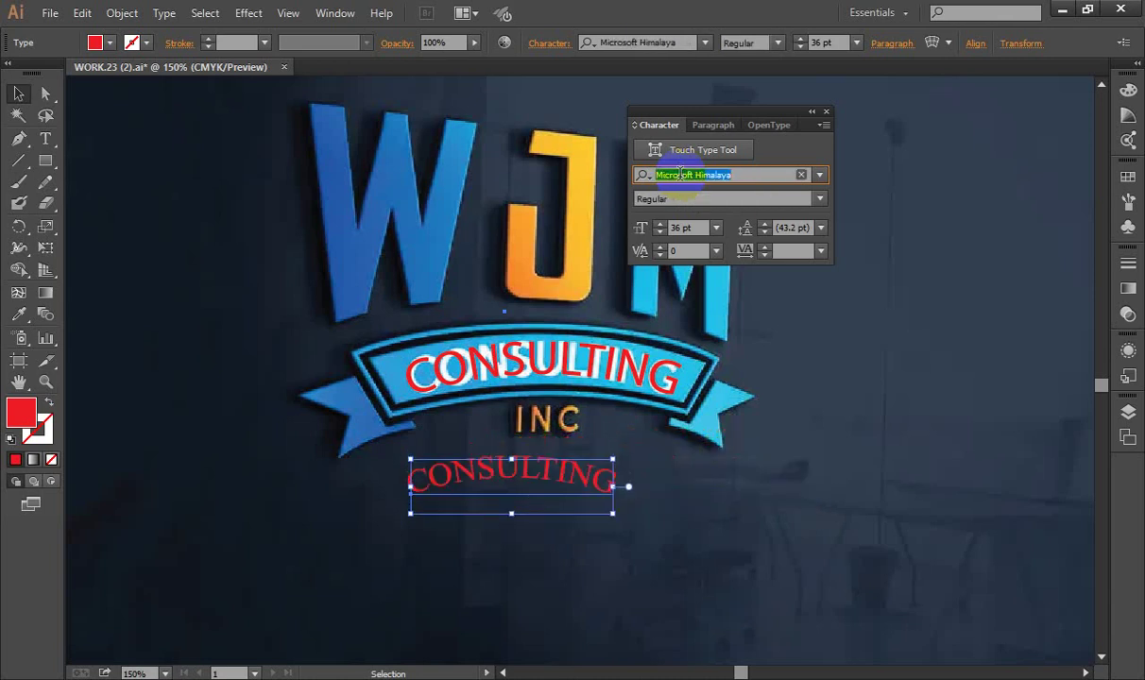
key("Down")
key("Up")
left_click_drag(468, 504, 470, 518)
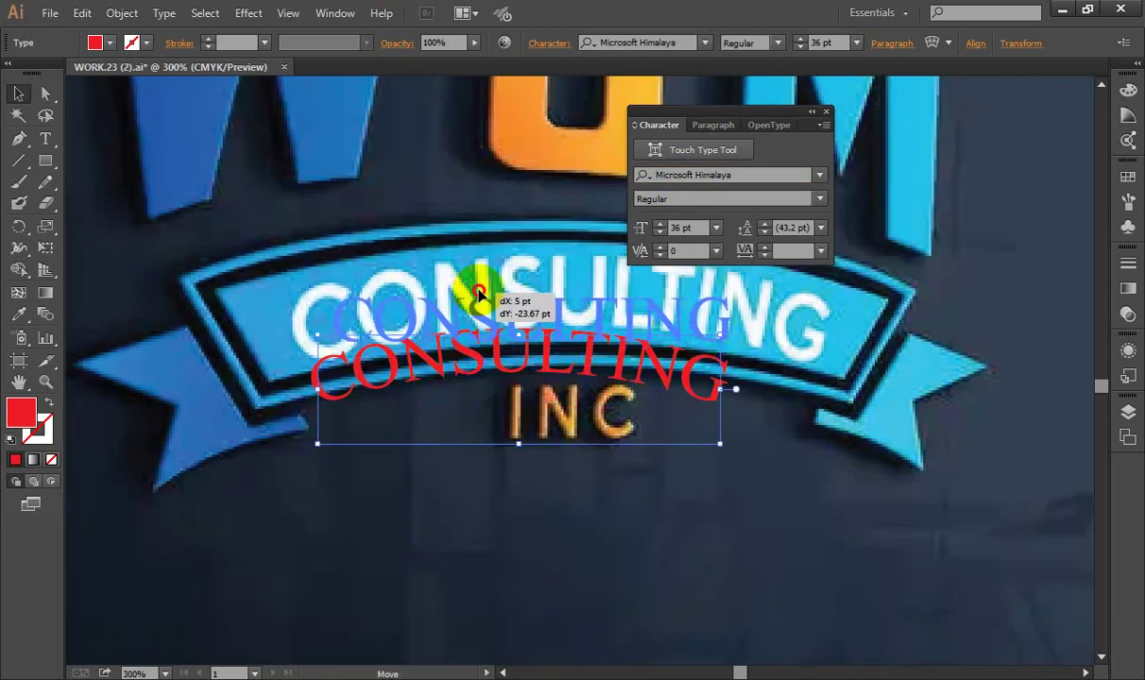
left_click_drag(470, 348, 485, 276)
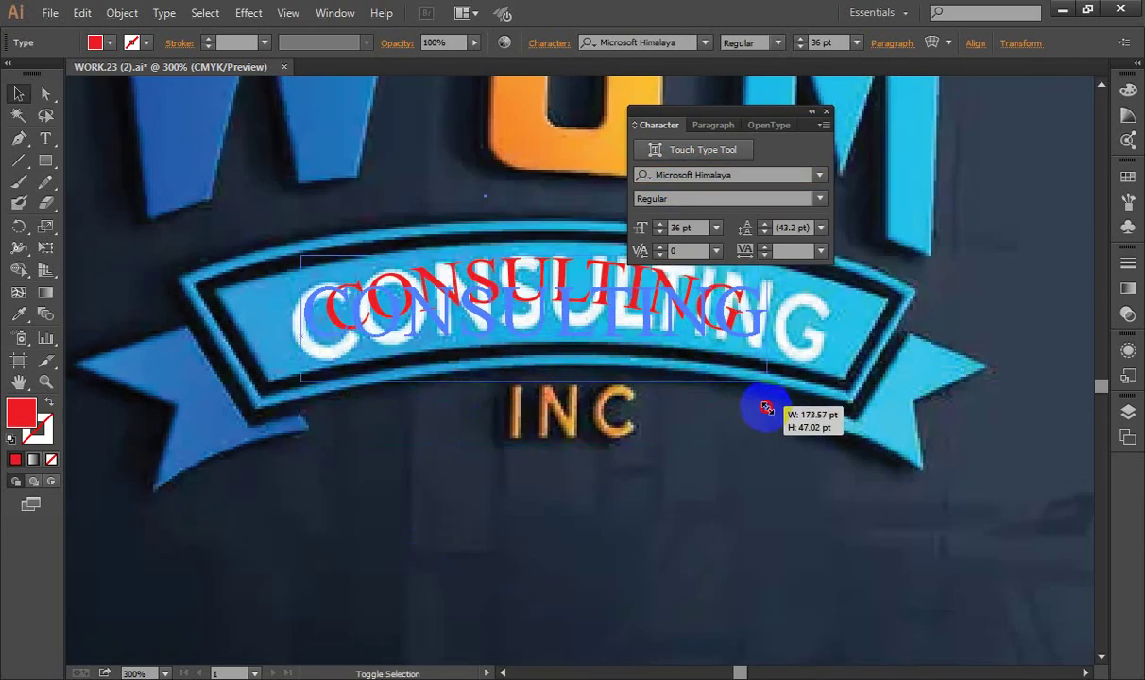
Step: Scale the Himalaya CONSULTING up to 47.98 pt and align it over the ribbon lettering
left_click_drag(736, 374, 784, 386)
left_click_drag(619, 296, 644, 308)
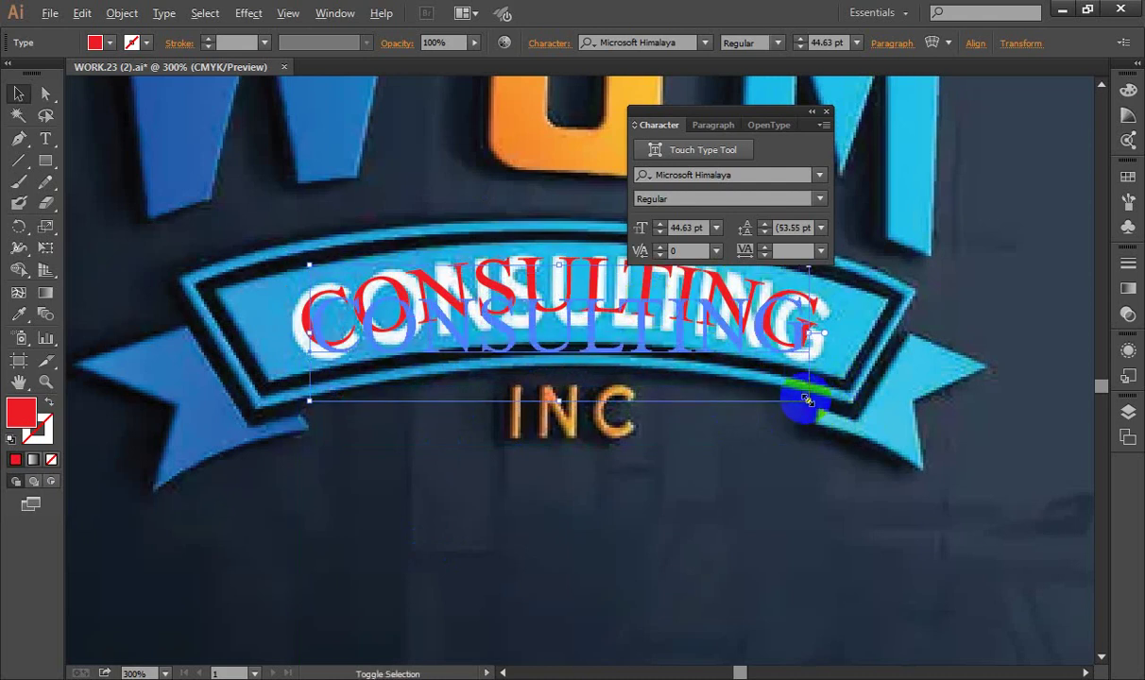
left_click_drag(806, 400, 831, 412)
scroll(454, 391, "down", 1)
scroll(463, 351, "up", 2)
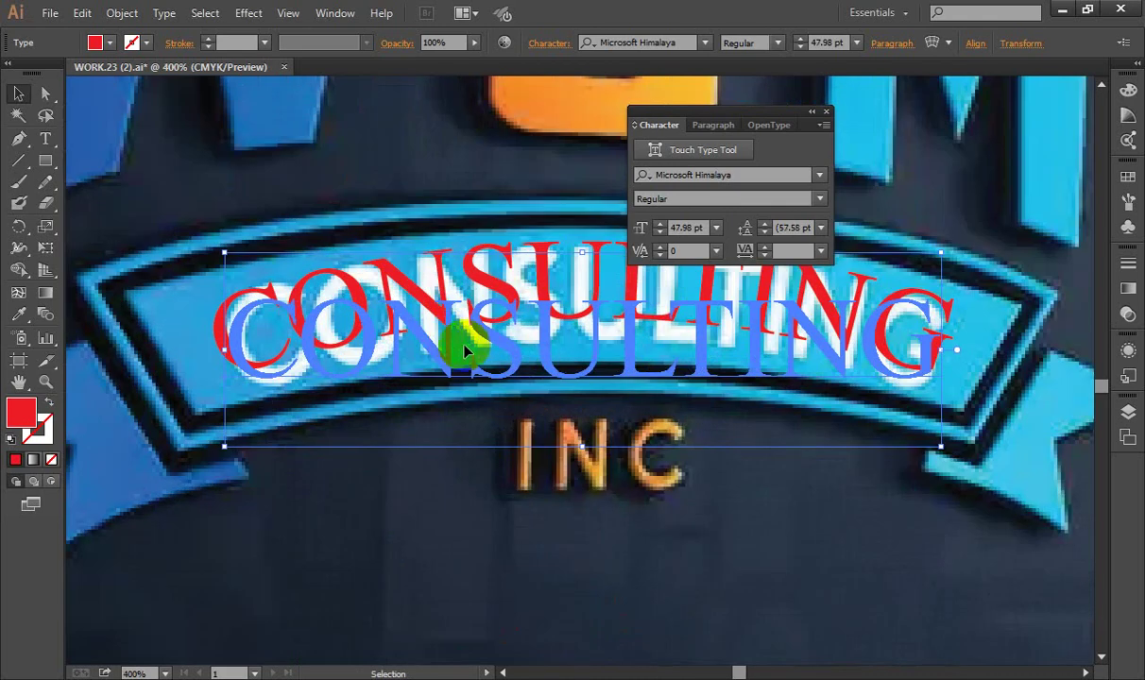
left_click_drag(452, 343, 440, 323)
scroll(439, 323, "down", 3)
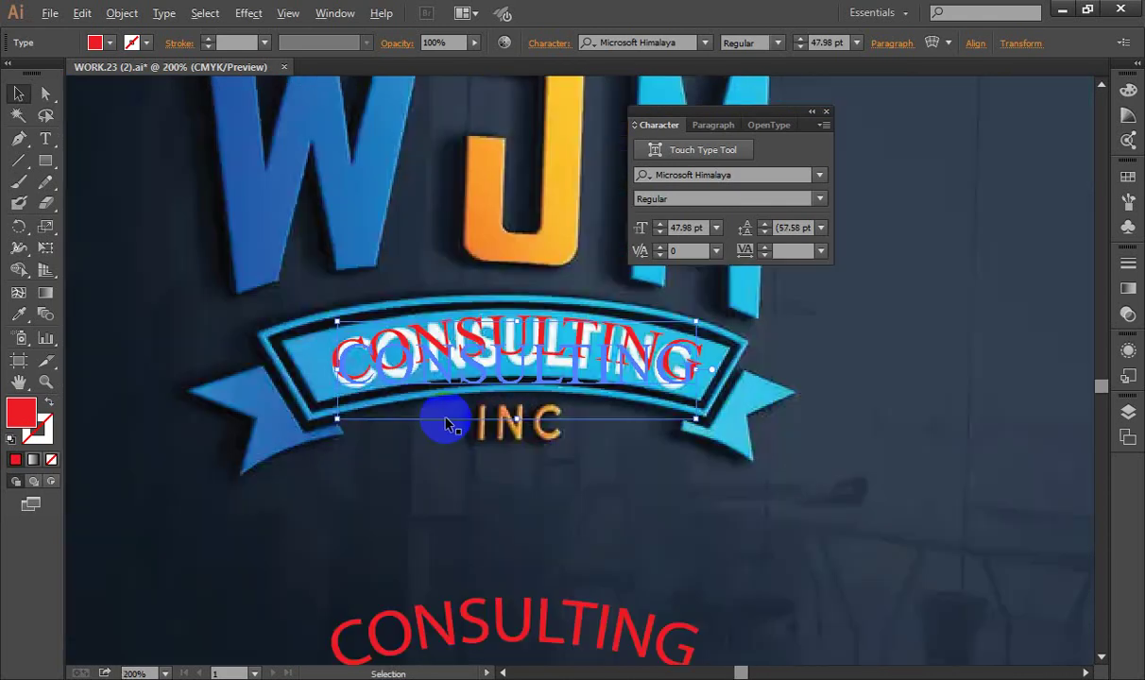
scroll(503, 395, "up", 2)
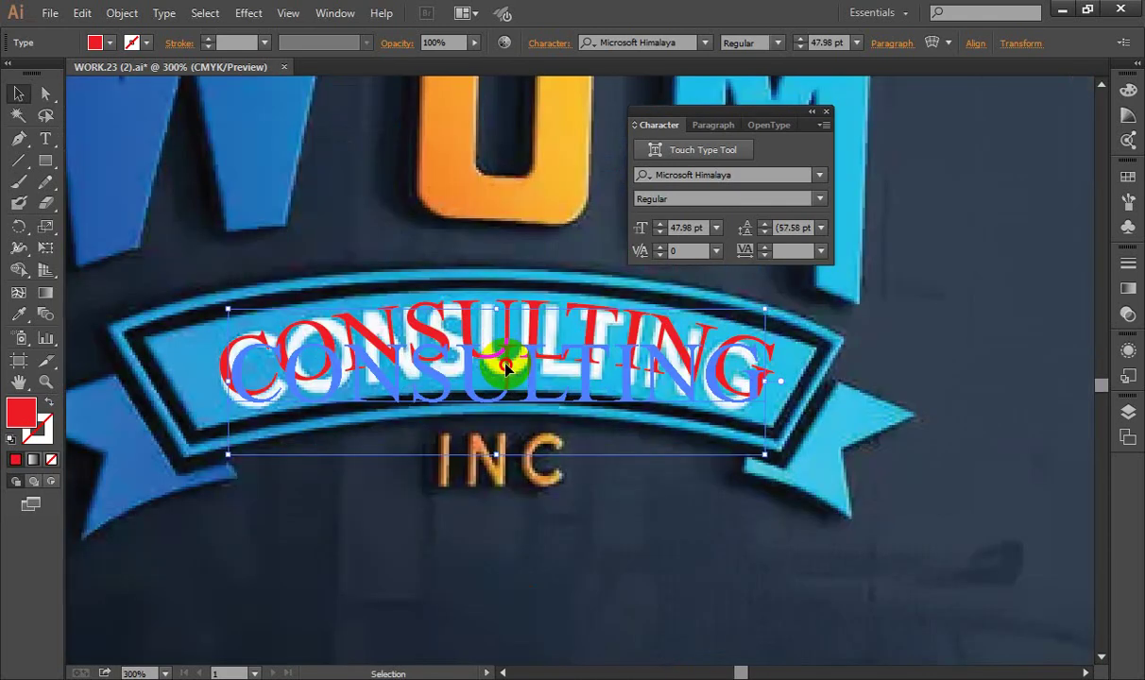
left_click_drag(506, 366, 519, 396)
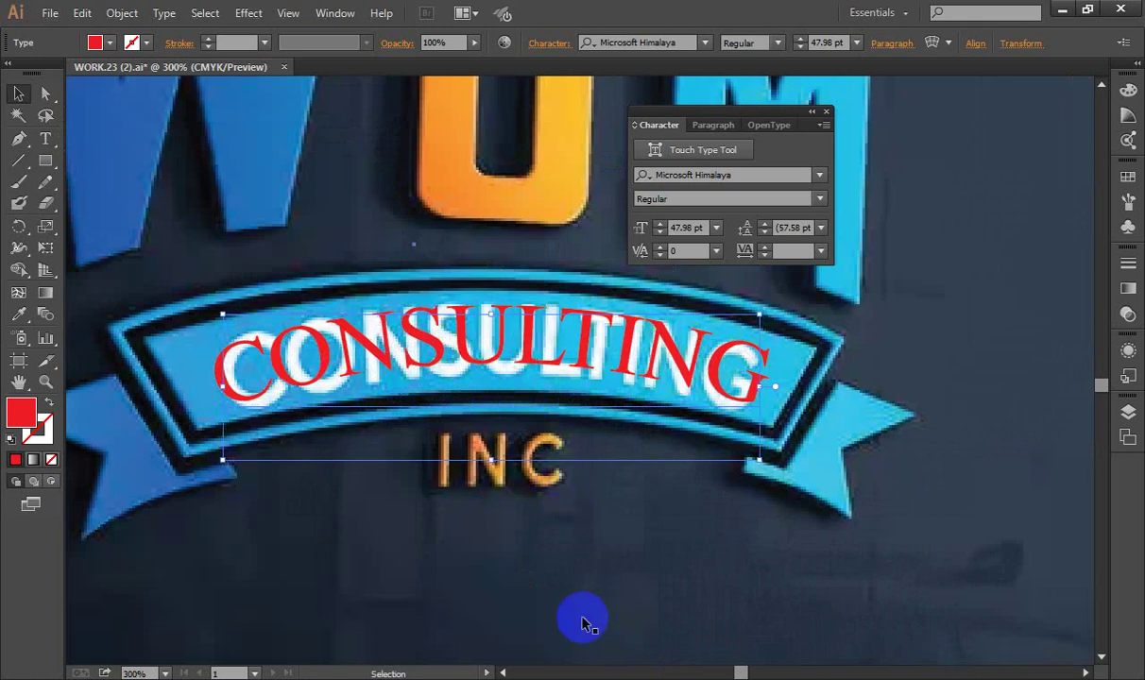
scroll(581, 619, "down", 3)
Step: Alt-drag a copy of red CONSULTING onto the blue gradient ribbon on the WJM artboard and center it
scroll(605, 610, "down", 4)
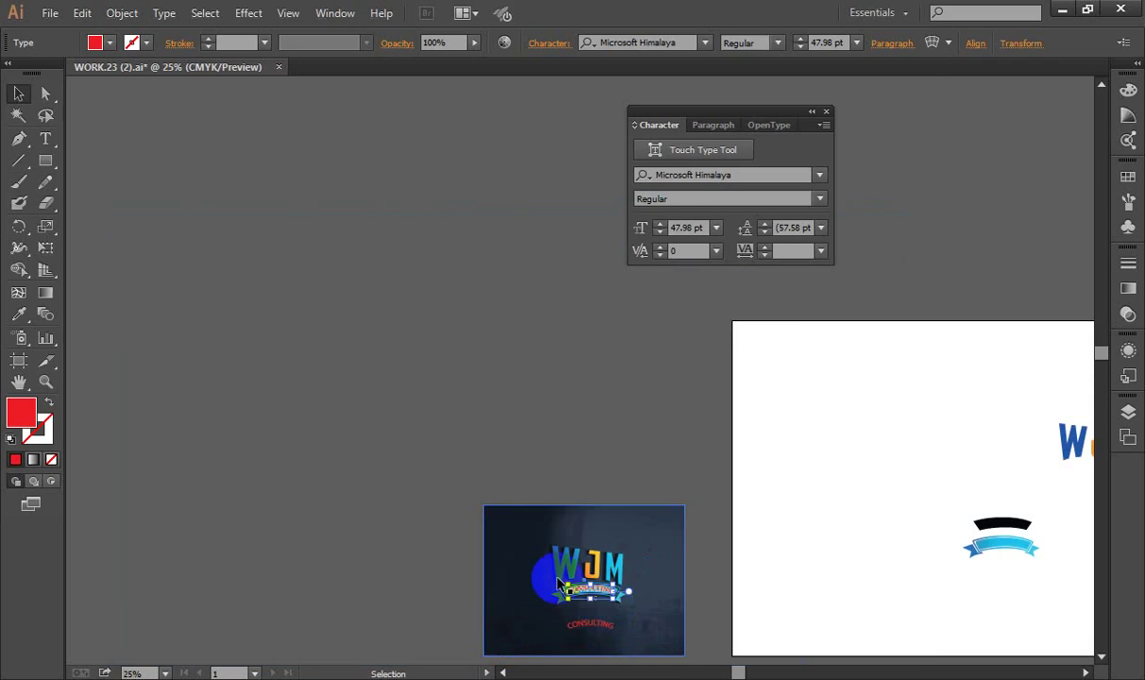
scroll(637, 553, "down", 3)
scroll(577, 501, "up", 3)
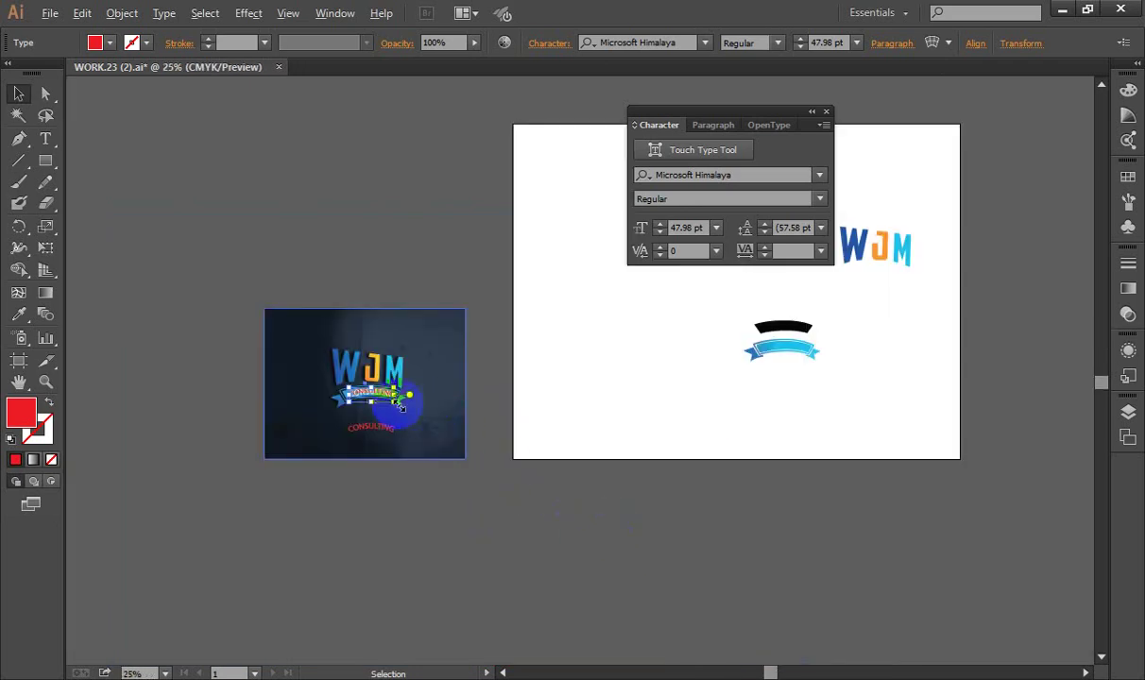
left_click_drag(409, 395, 435, 389)
left_click_drag(359, 389, 767, 330)
scroll(767, 330, "up", 2)
scroll(808, 345, "up", 2)
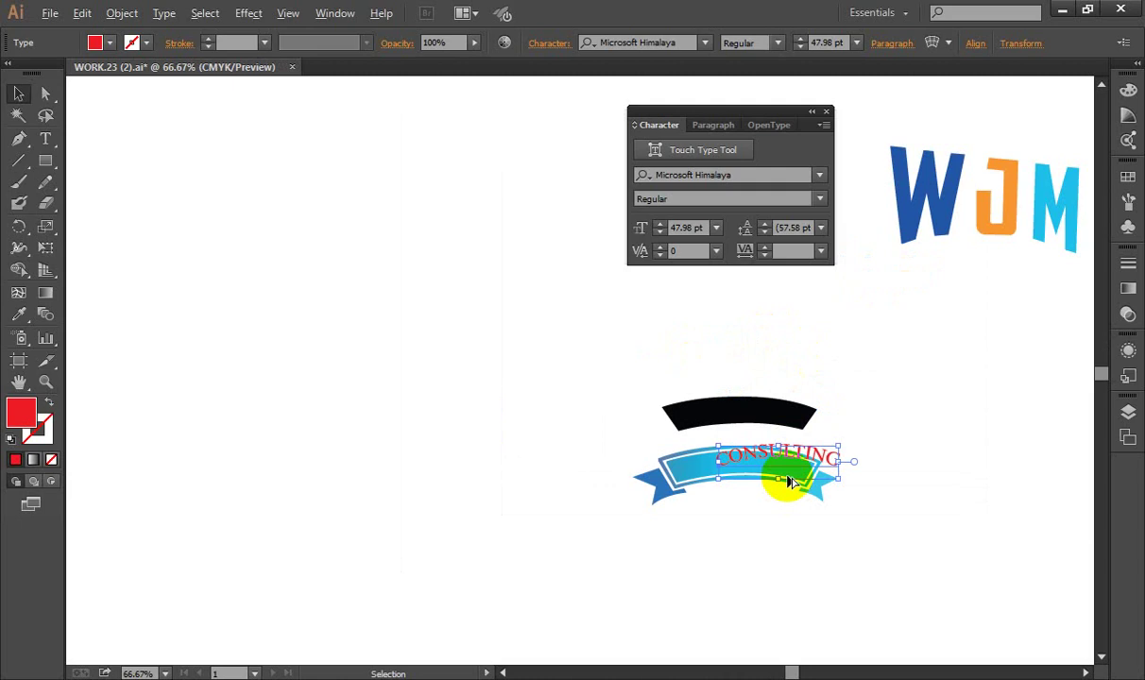
scroll(784, 478, "up", 2)
left_click_drag(727, 431, 651, 435)
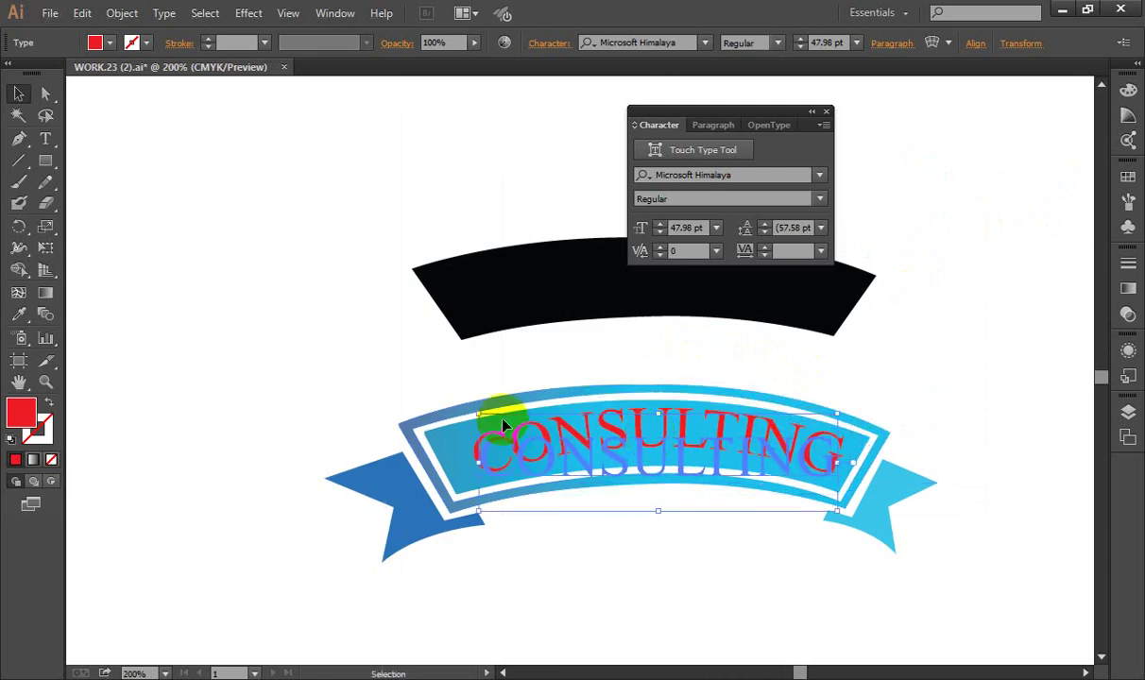
mouse_move(504, 425)
left_mouse_down()
mouse_move(459, 432)
mouse_move(613, 454)
mouse_move(626, 409)
mouse_move(586, 428)
left_mouse_up()
scroll(613, 455, "up", 2)
Step: Convert the CONSULTING text on the ribbon to outlines
scroll(627, 409, "down", 2)
right_click(566, 425)
left_click(627, 538)
left_click(576, 521)
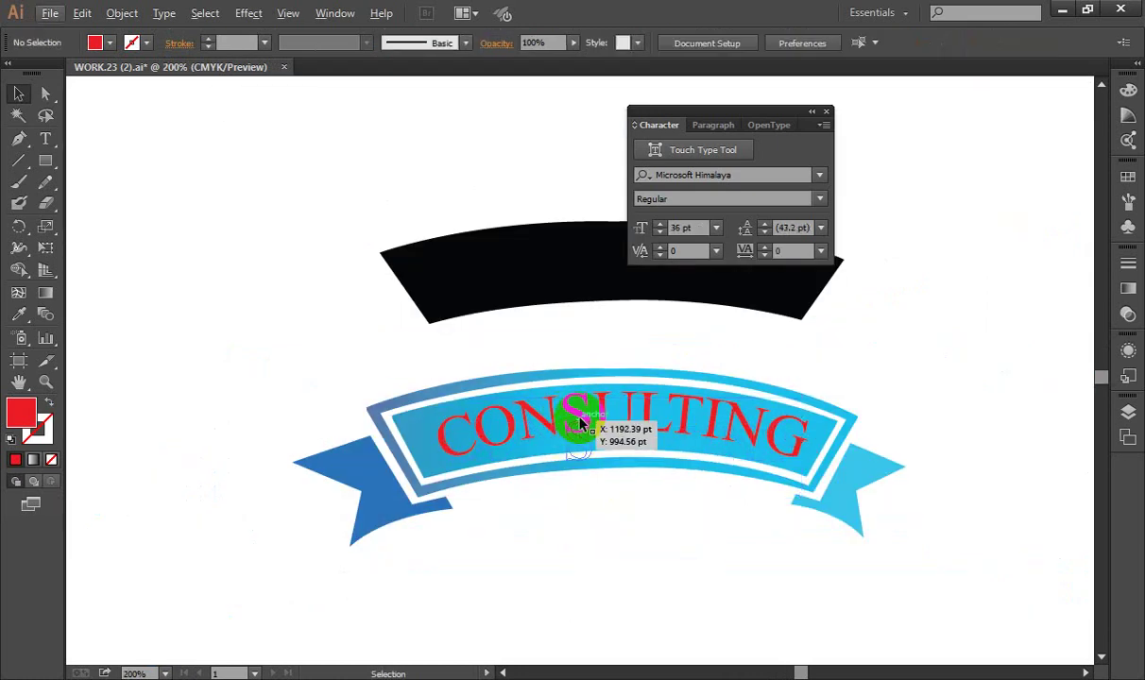
scroll(586, 428, "up", 2)
scroll(586, 428, "down", 2)
Step: Ungroup the outlined letters, test-move the S, then undo it
right_click(595, 463)
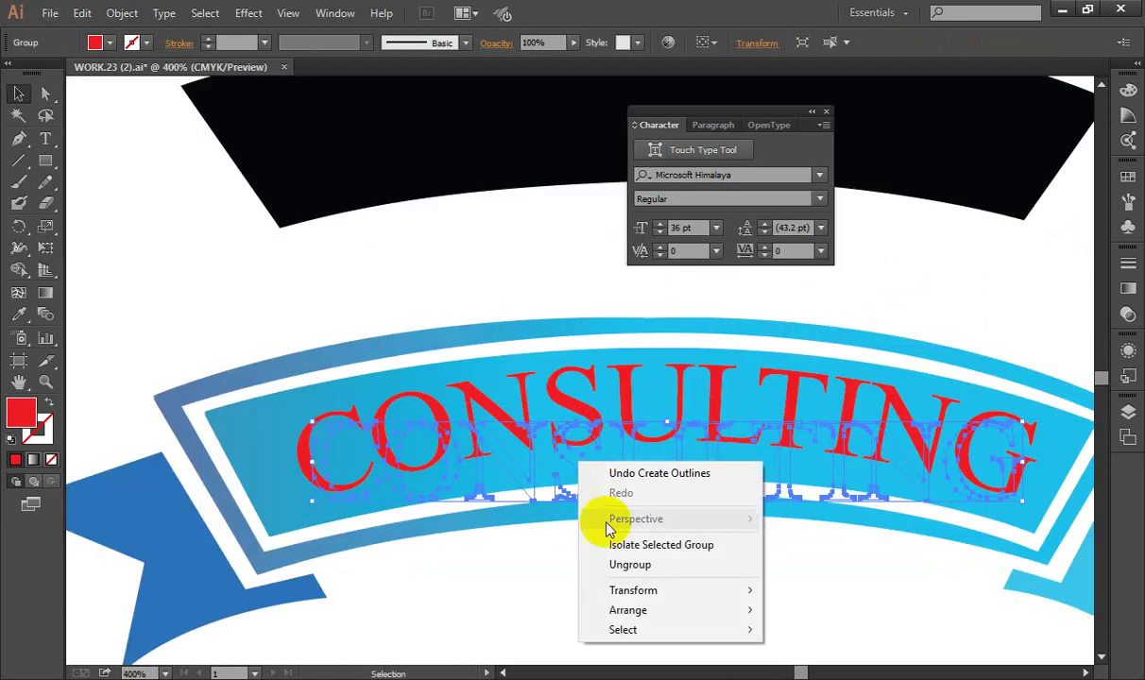
left_click(588, 565)
scroll(578, 517, "up", 2)
mouse_move(572, 475)
left_mouse_down()
mouse_move(594, 460)
mouse_move(592, 503)
left_mouse_up()
scroll(594, 460, "down", 2)
key("ctrl+z")
key("ctrl+z")
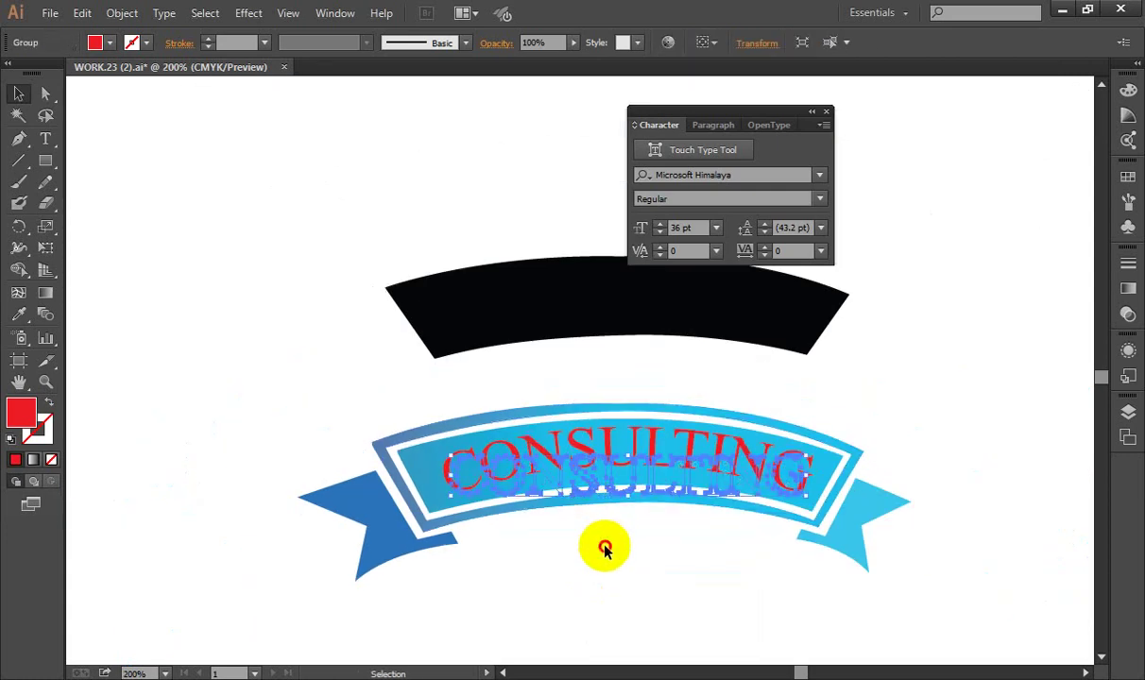
Step: Ungroup the outlined lettering, release its clip group, and select the letter shapes
right_click(612, 454)
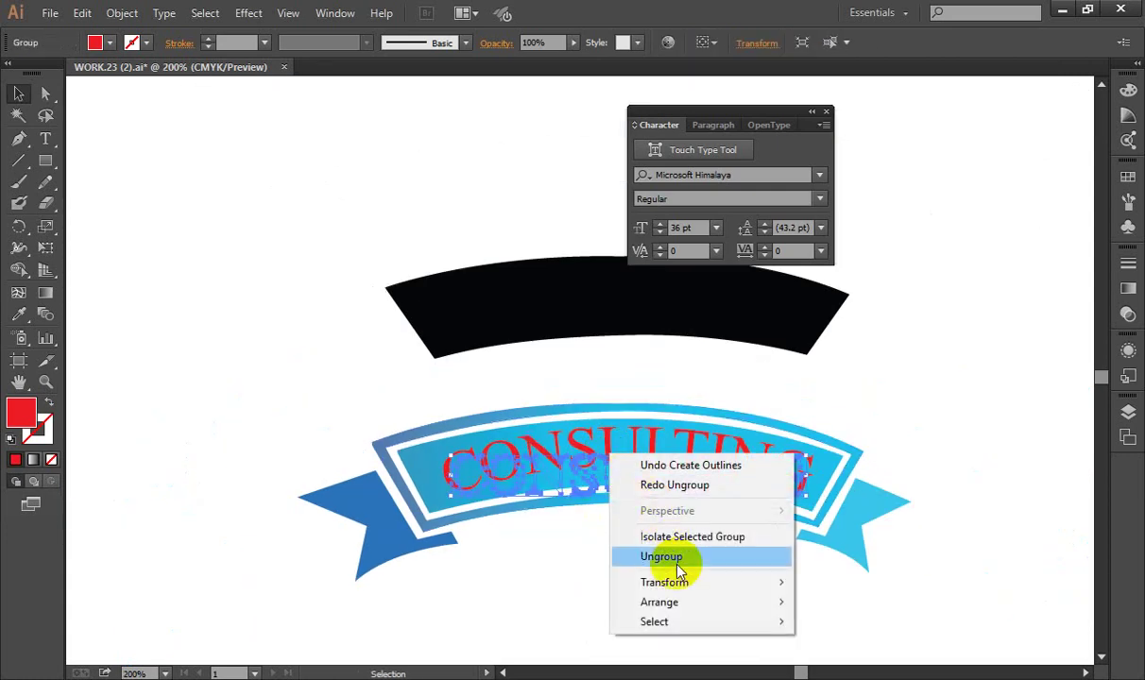
left_click(629, 556)
left_click(615, 446)
left_click(609, 442)
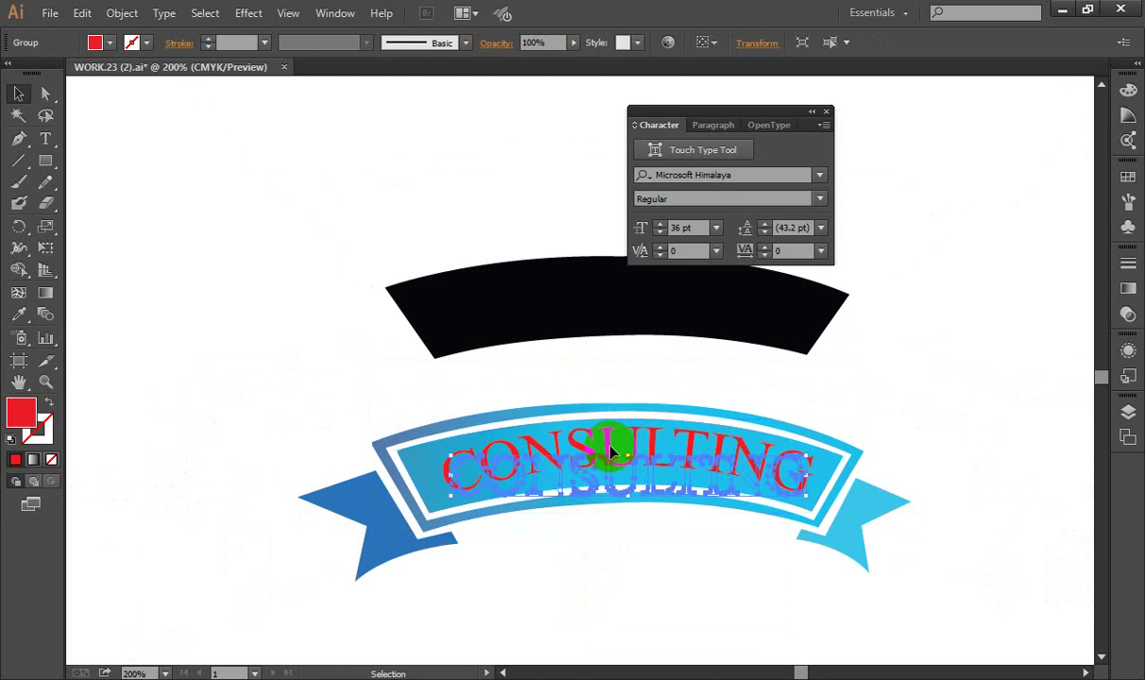
left_click(429, 468, "shift")
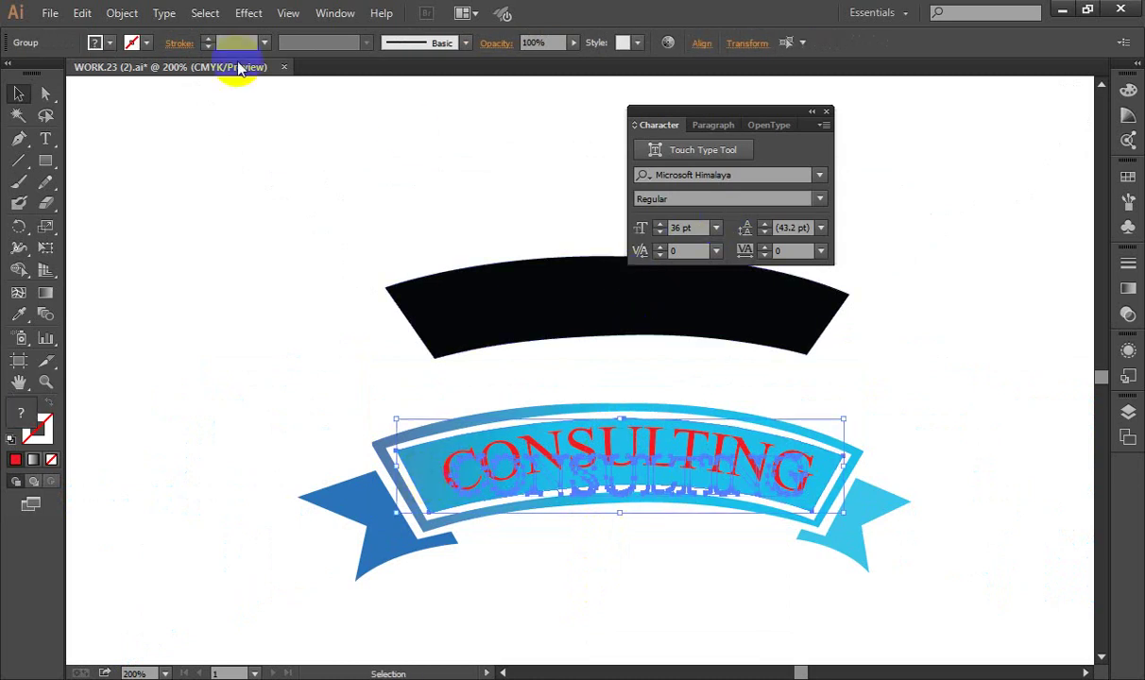
Step: In the Pathfinder panel, try Merge and Unite, undo, then Divide the lettering
left_click(332, 12)
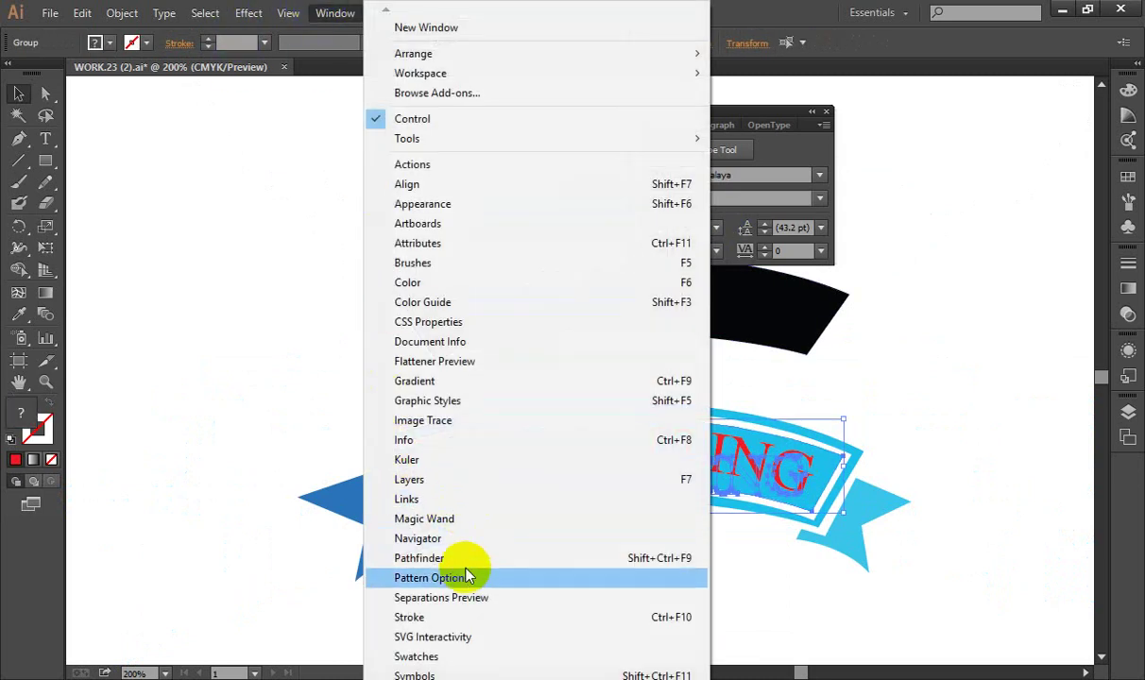
left_click(421, 558)
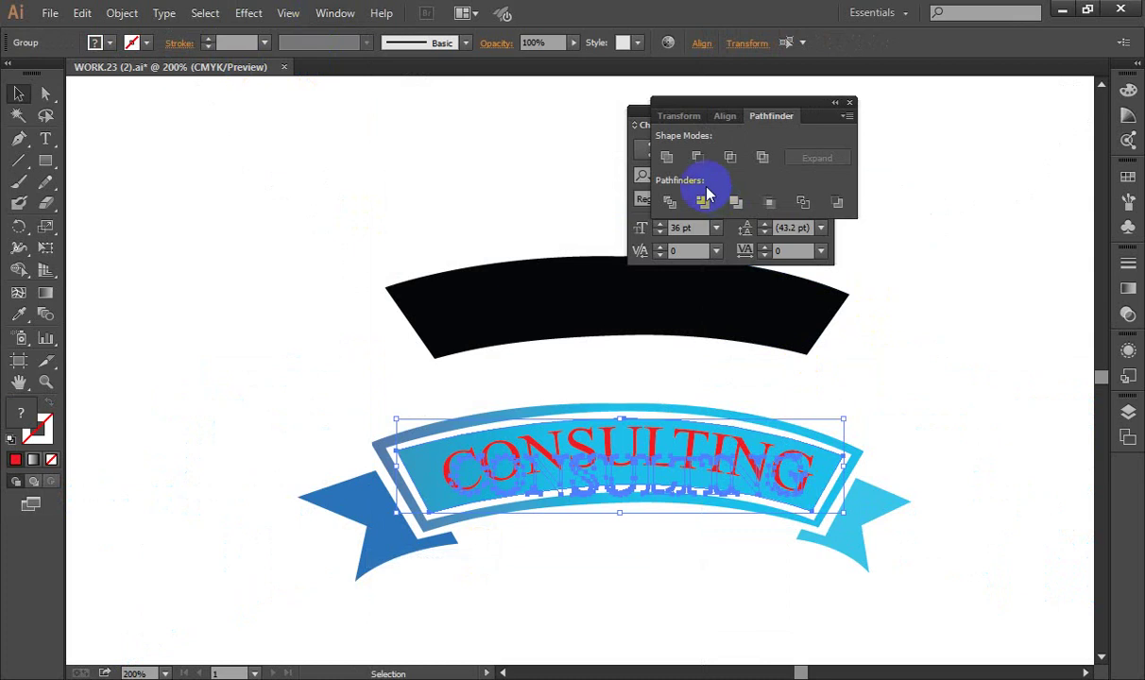
left_click(734, 204)
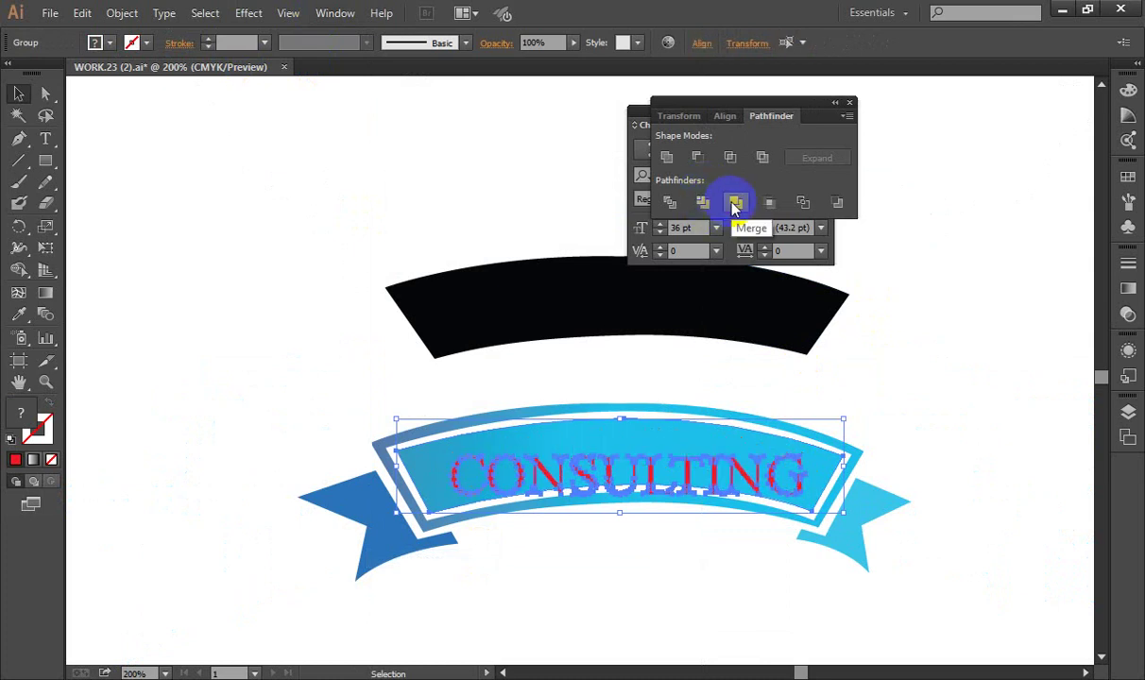
left_click(729, 155)
left_click(726, 366)
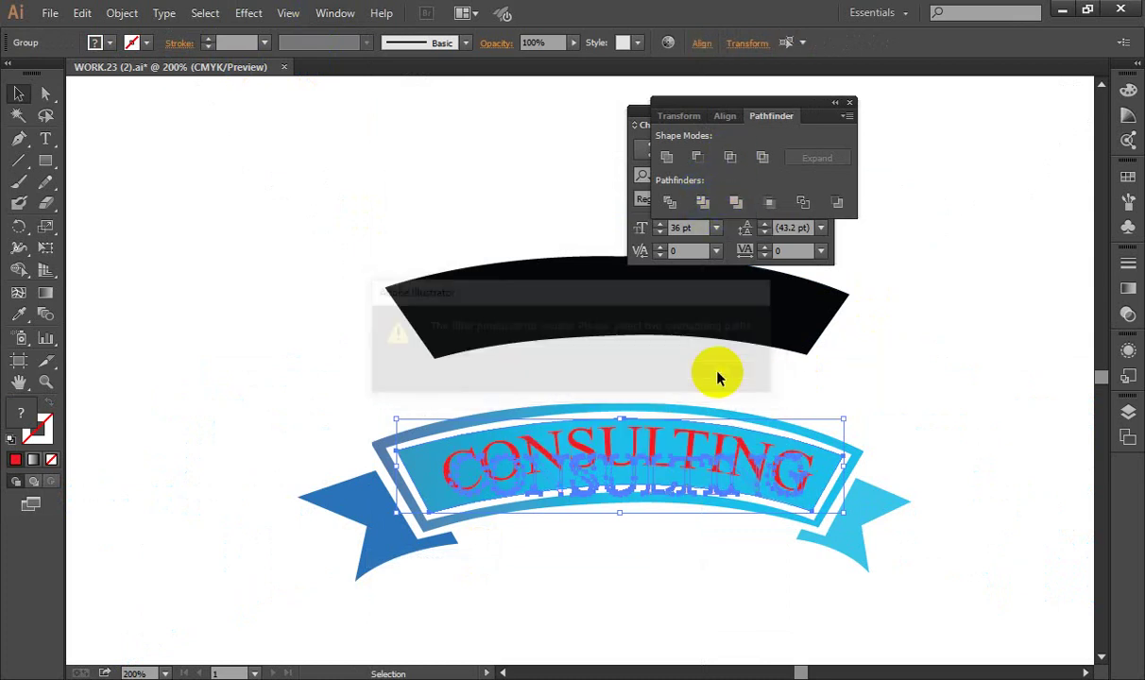
left_click(668, 159)
key("ctrl+z")
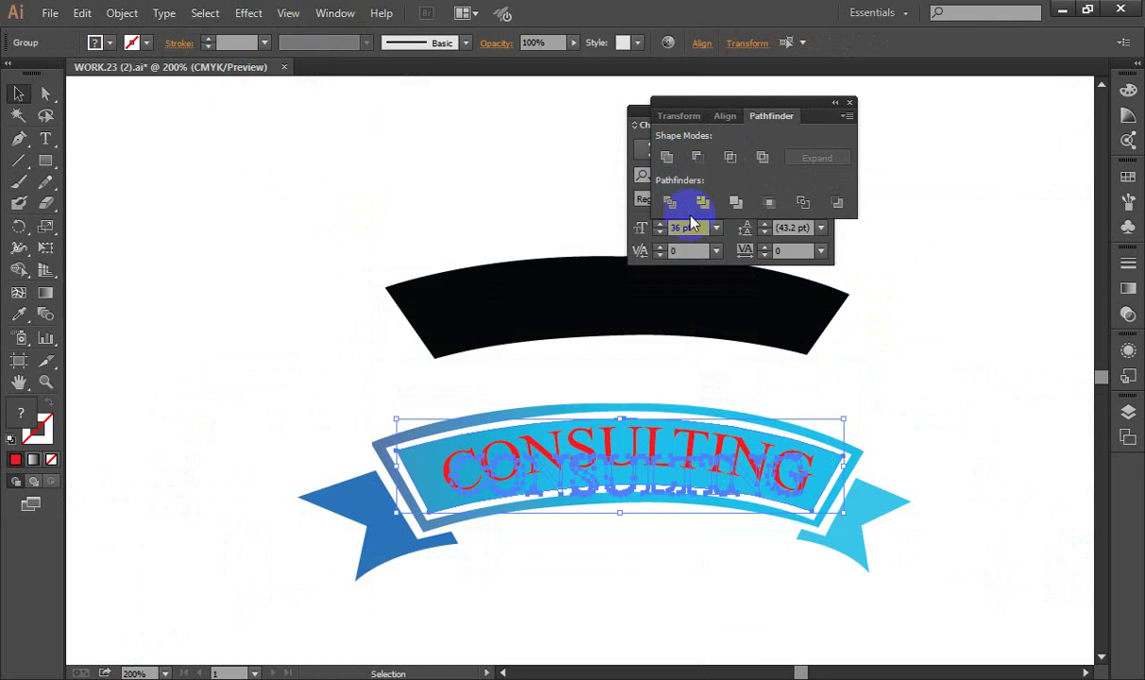
left_click(669, 203)
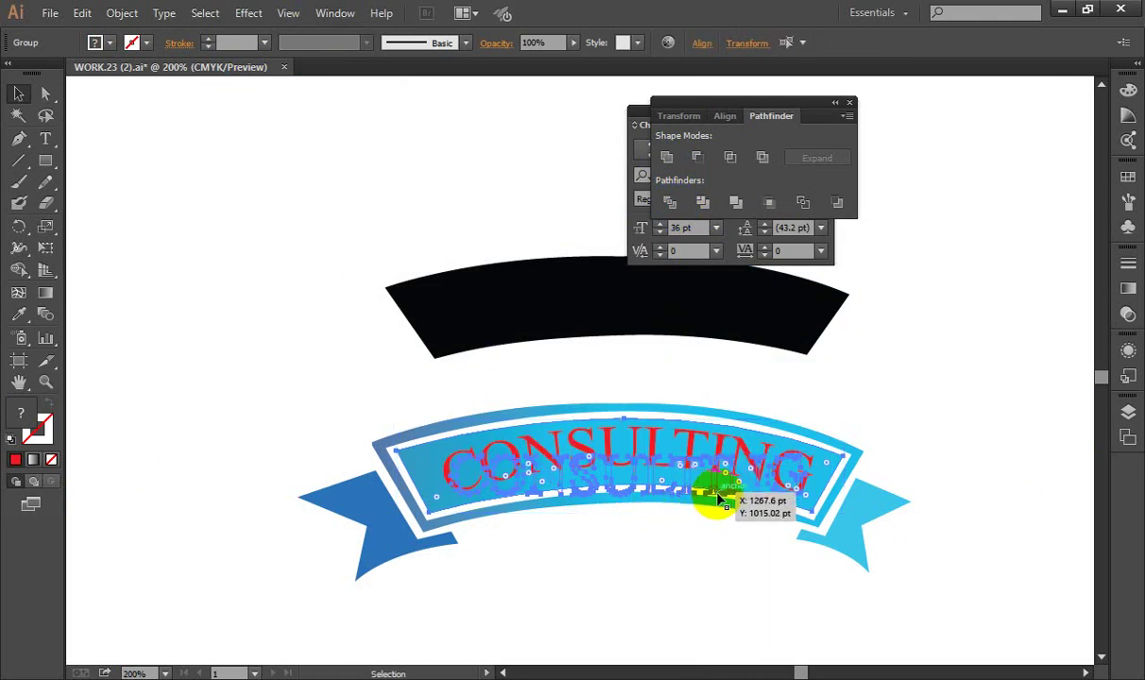
Step: Reposition CONSULTING in the ribbon and restore it to live type with Undo Create Outlines
left_click_drag(659, 496, 662, 510)
left_click(632, 539)
left_click(642, 486)
left_click_drag(660, 455, 654, 460)
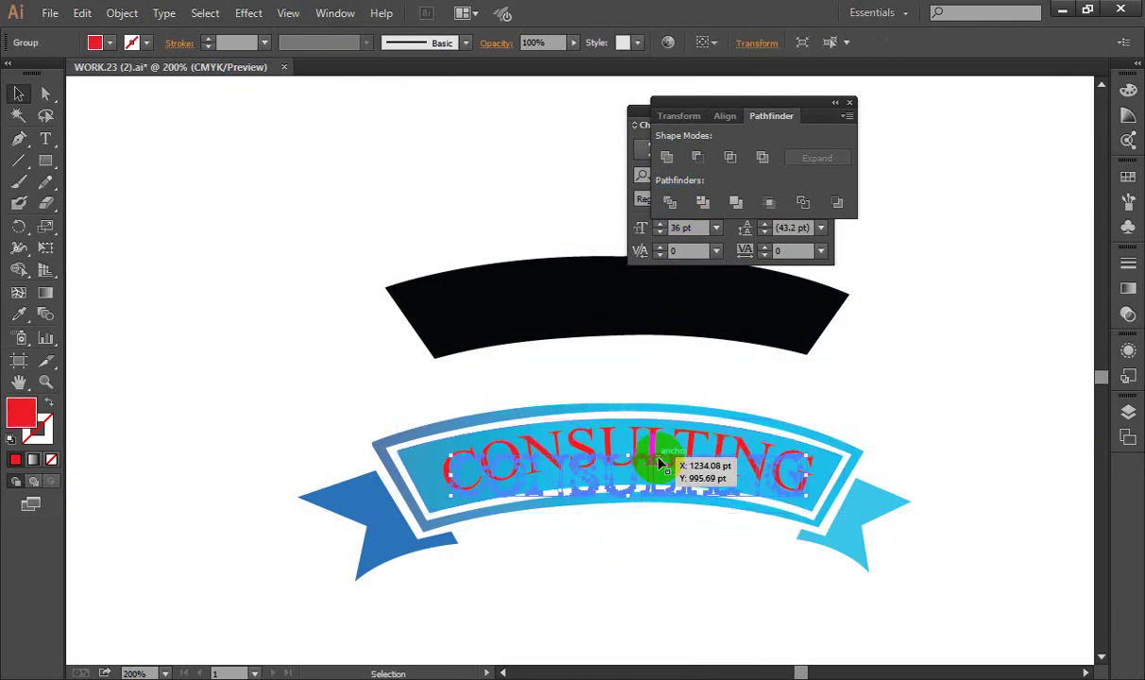
right_click(658, 460)
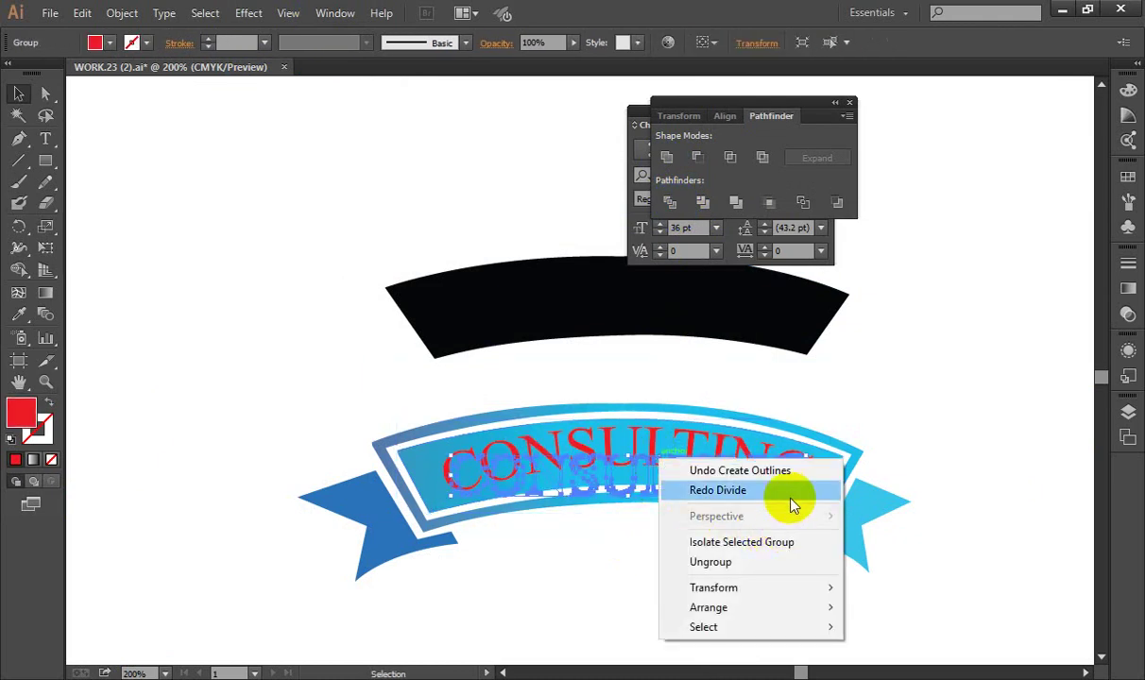
left_click(796, 472)
left_click(656, 530)
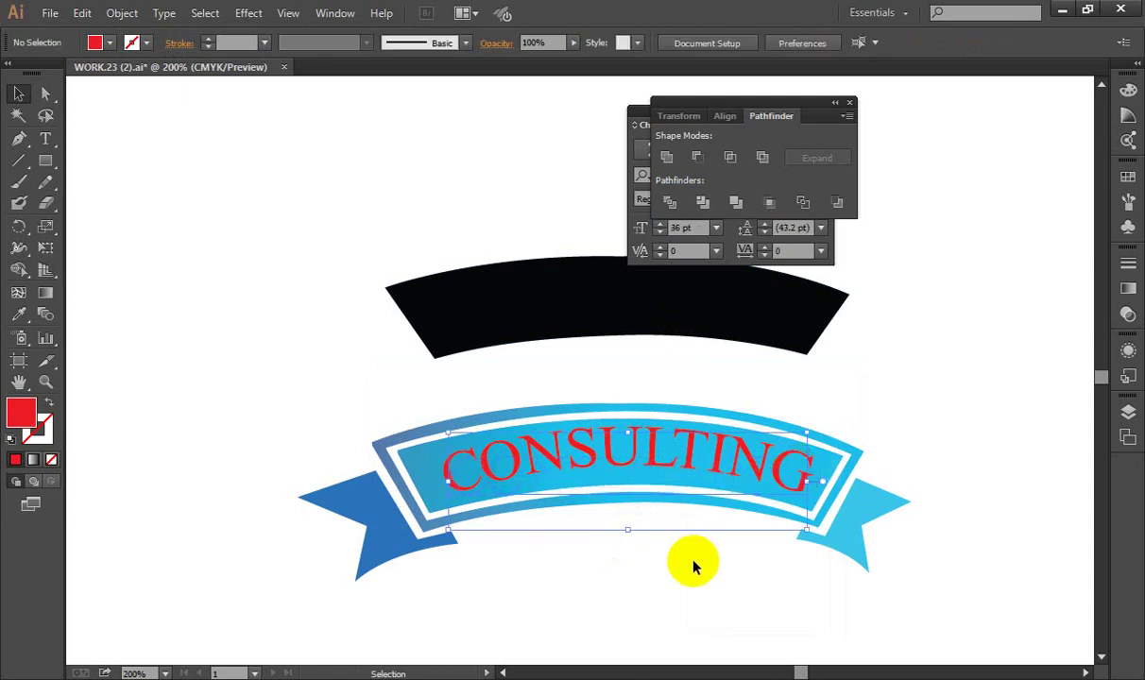
Step: Select the CONSULTING text with the inner ribbon band and cut the front shape from the ribbon
left_click_drag(649, 432, 654, 460)
left_click(432, 465, "shift")
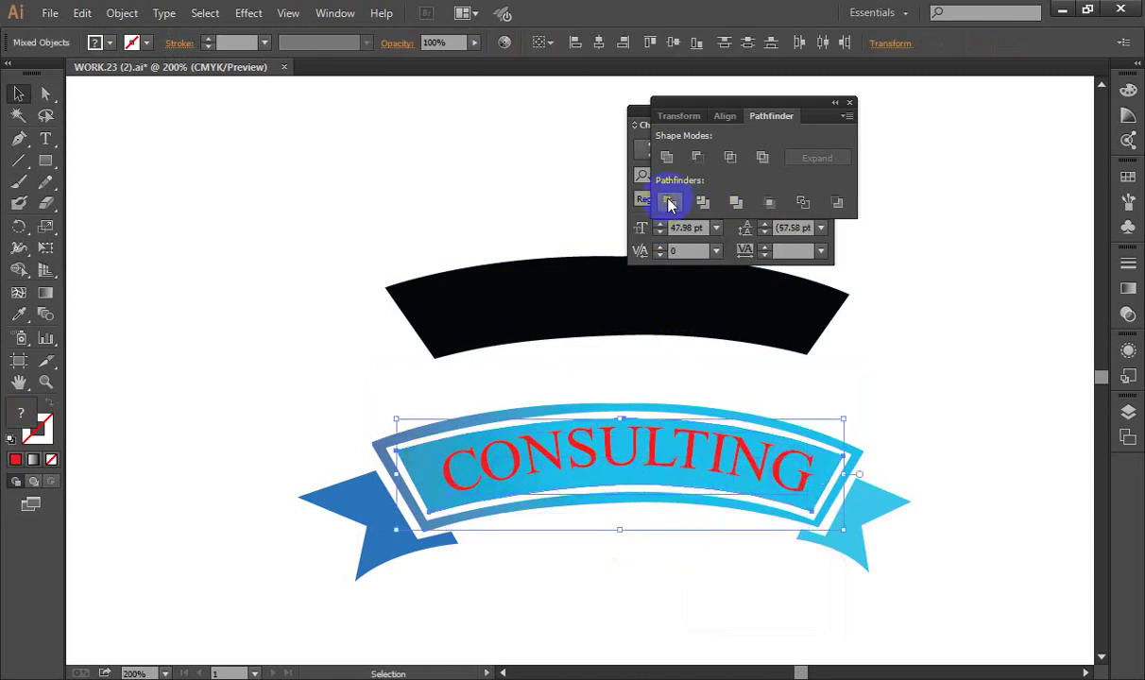
left_click(694, 159)
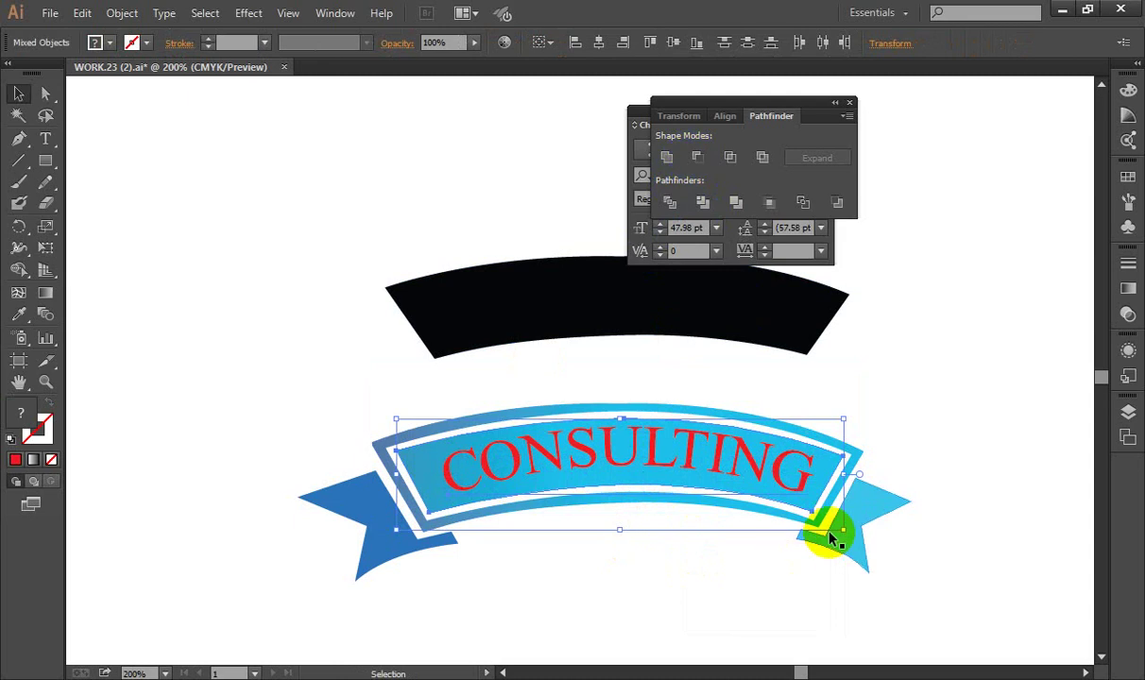
Step: Apply Make Clipping Mask so CONSULTING shows the blue gradient on a white band
right_click(750, 480)
left_click(835, 585)
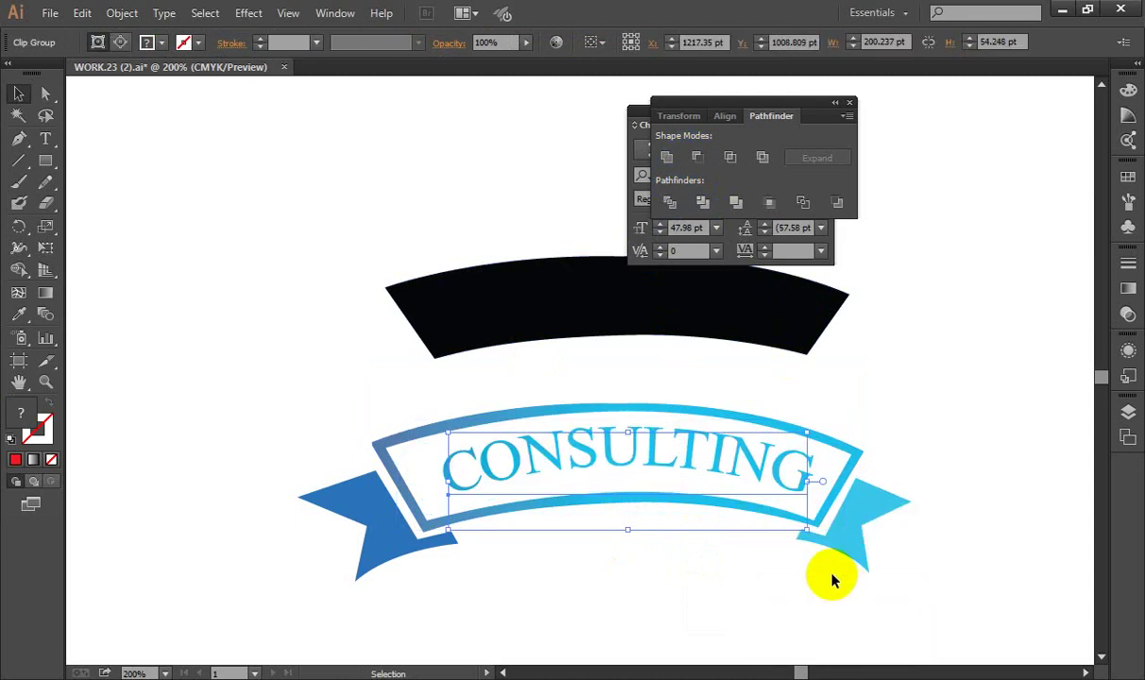
left_click(761, 587)
scroll(544, 524, "down", 2)
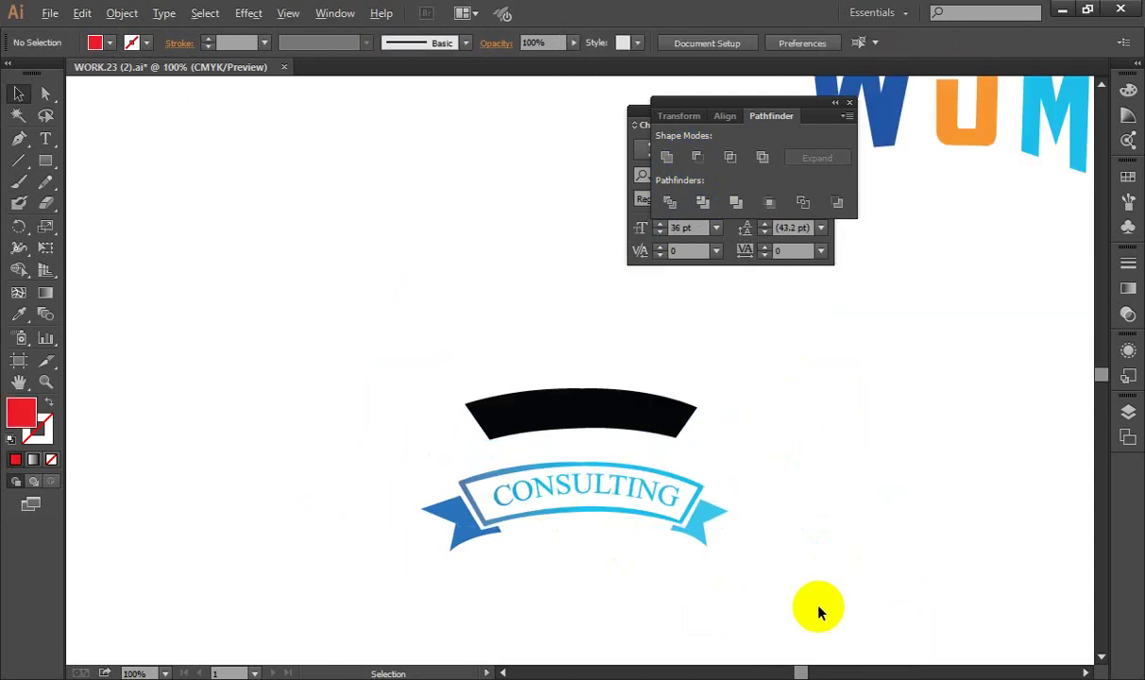
scroll(817, 614, "up", 1)
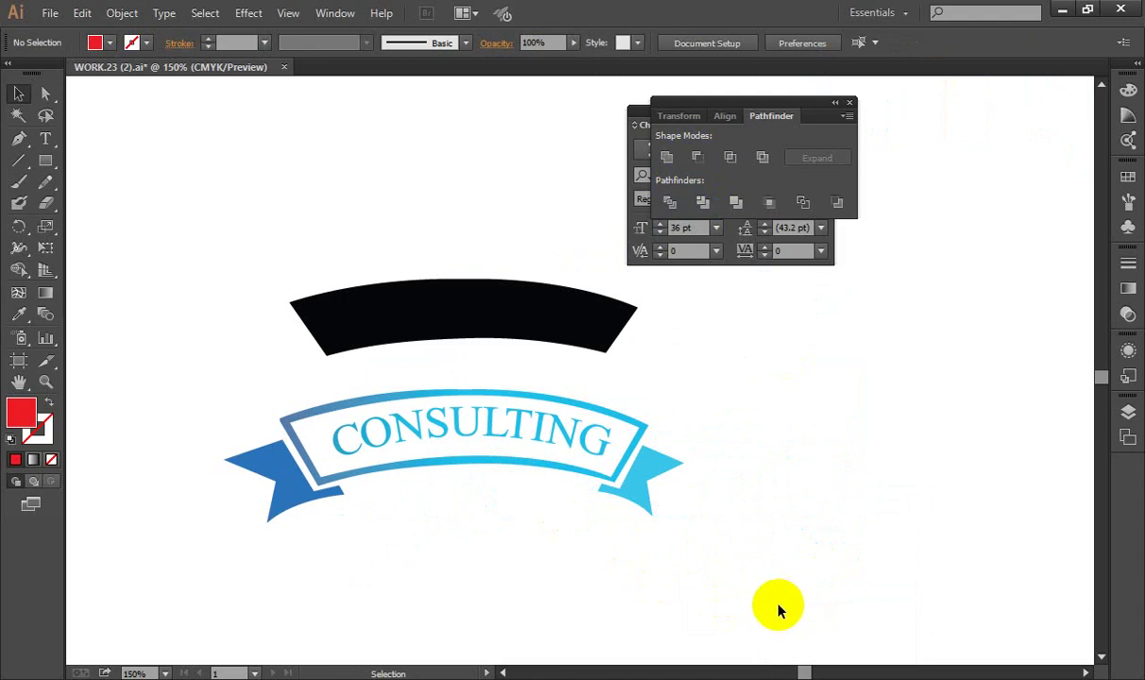
Step: Zoom in and nudge the CONSULTING clip group about 2 pt to the left
scroll(378, 442, "up", 2)
left_click(376, 448)
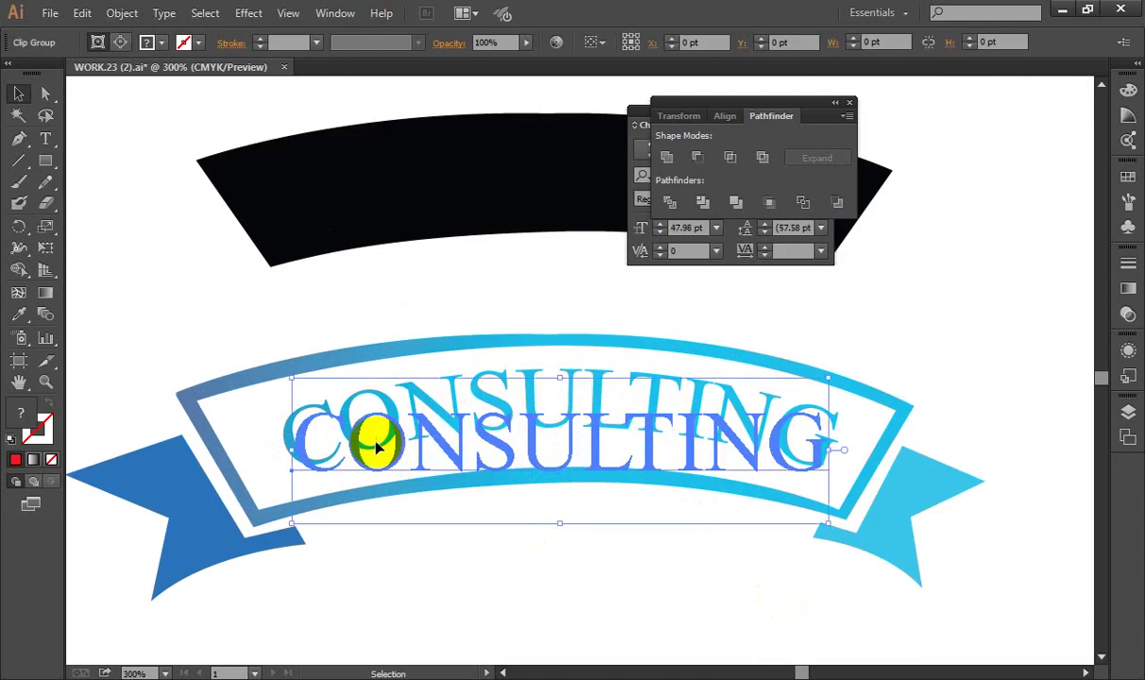
left_click_drag(382, 442, 375, 437)
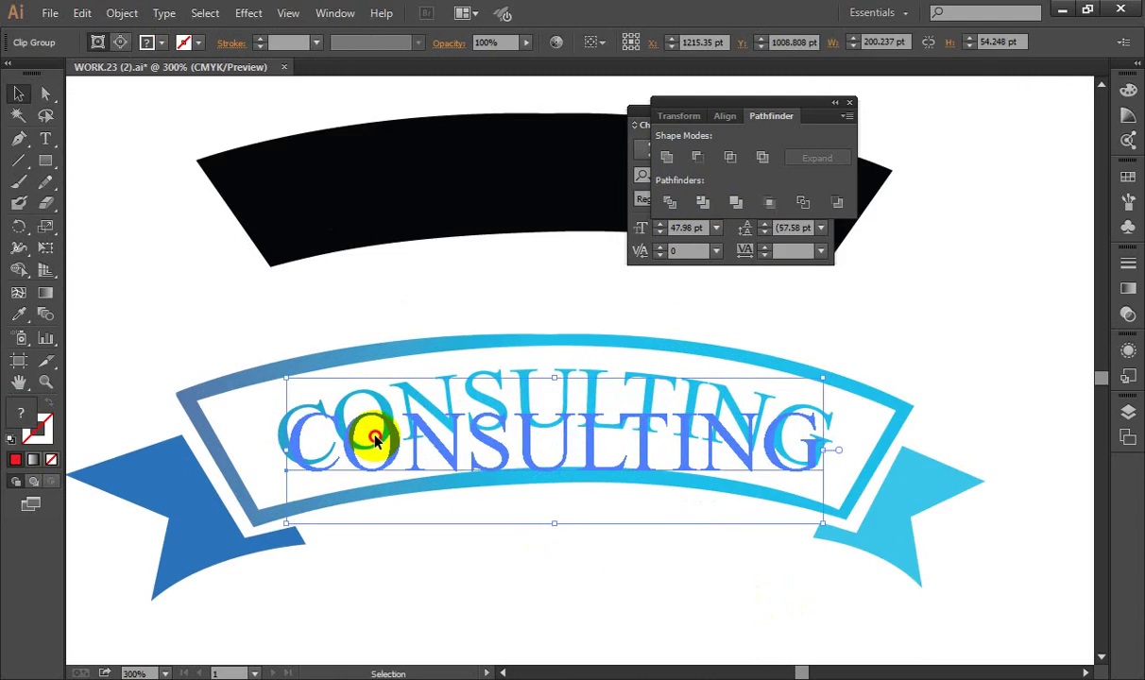
left_click(850, 352)
scroll(774, 378, "down", 2)
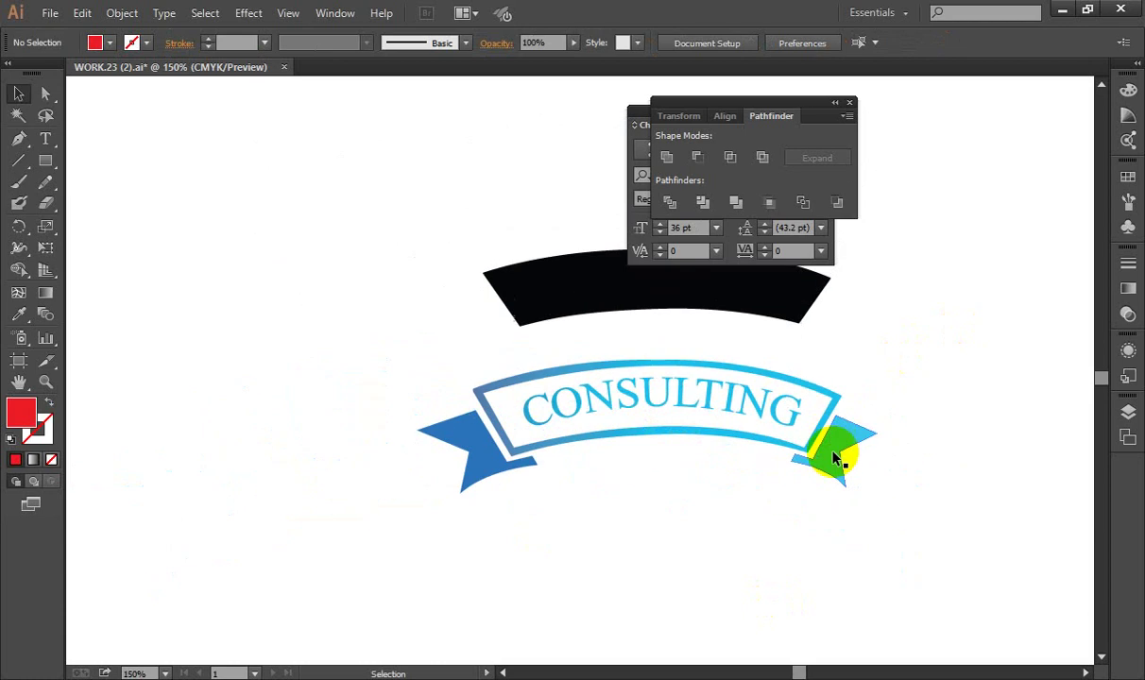
Step: Try one more small shift of the lettering, then zoom out to view the whole artboard
left_click_drag(670, 455, 682, 453)
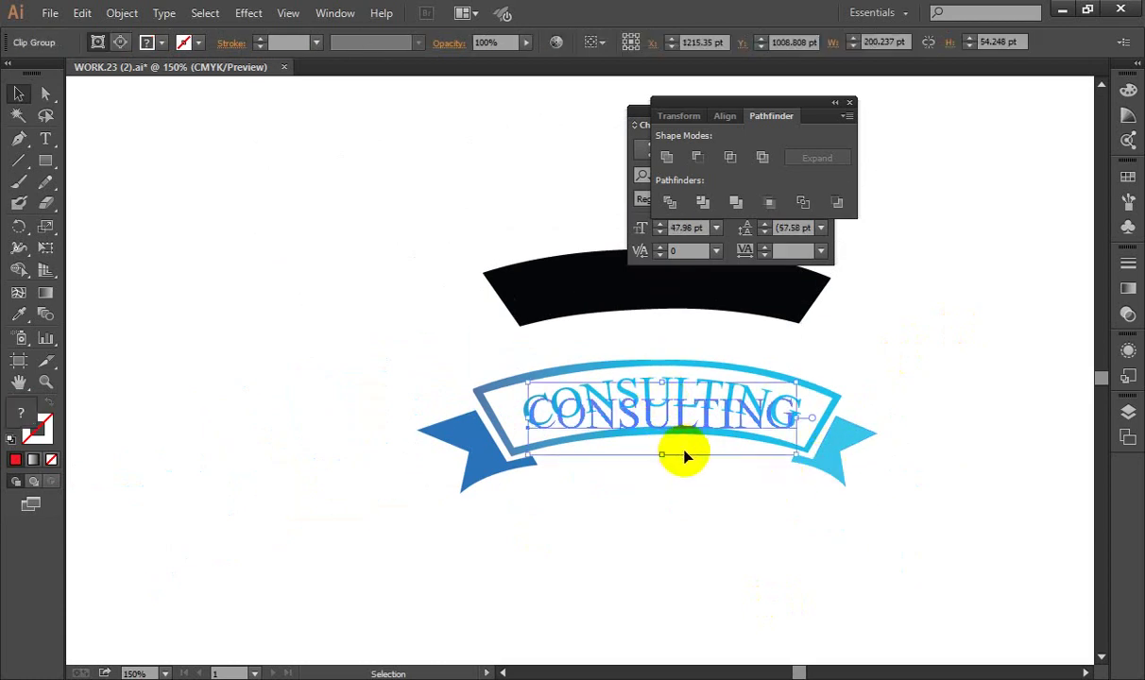
left_click(767, 568)
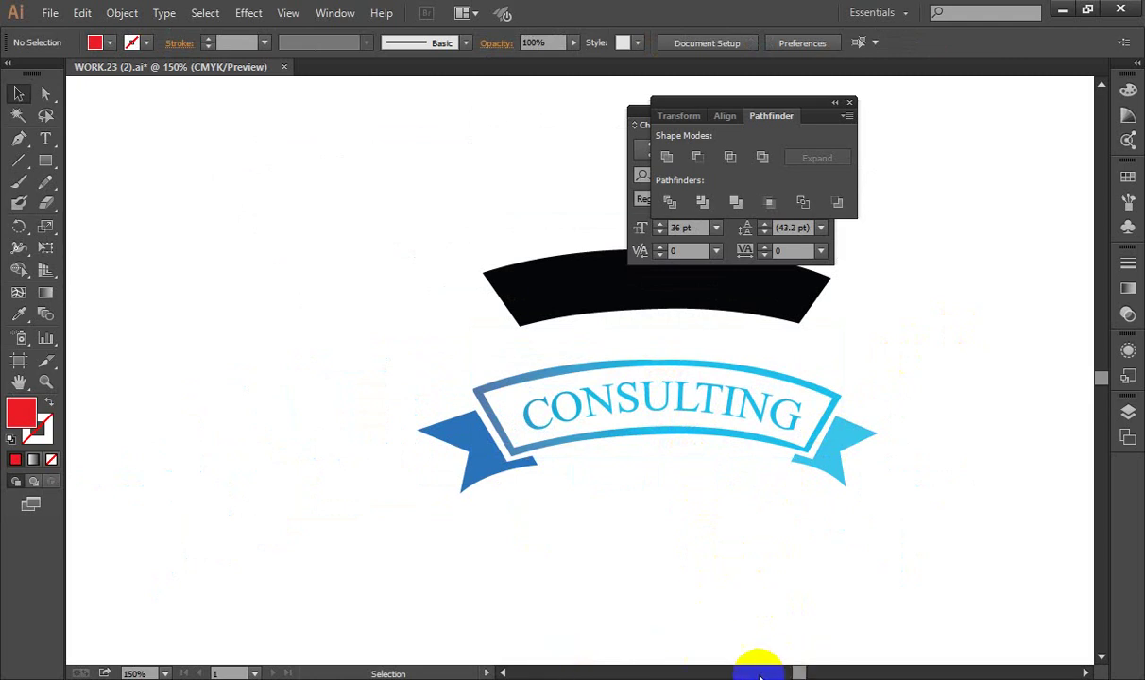
scroll(460, 493, "right", 3)
scroll(460, 493, "up", 1)
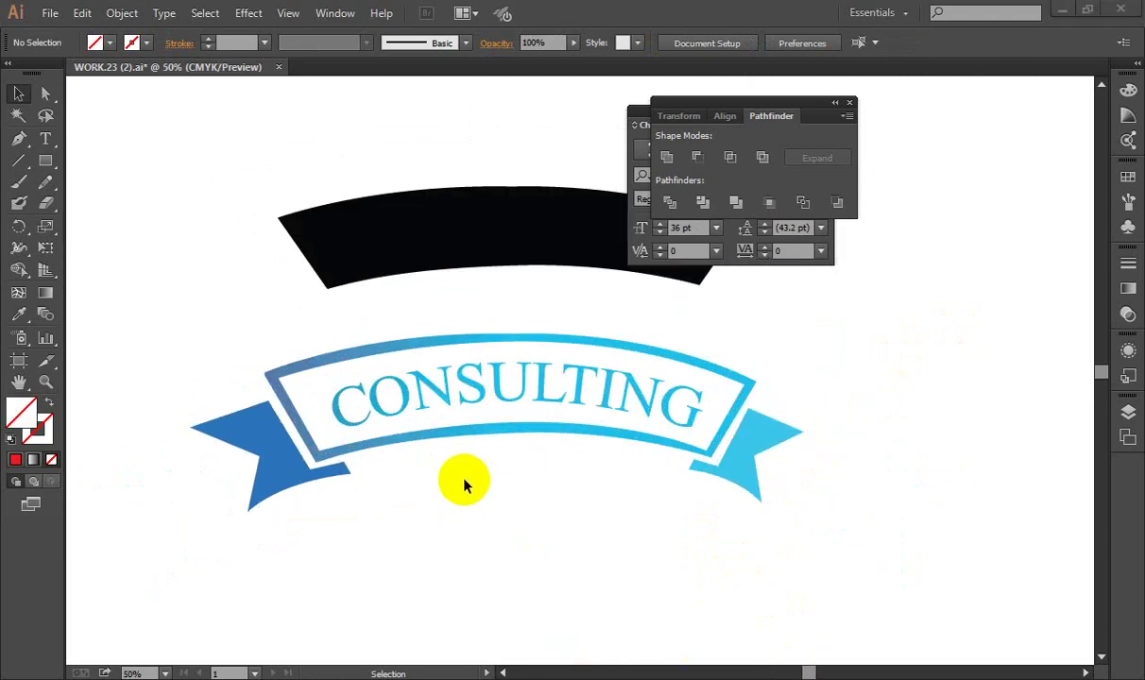
scroll(468, 501, "down", 4)
scroll(510, 515, "down", 1)
scroll(529, 523, "down", 2)
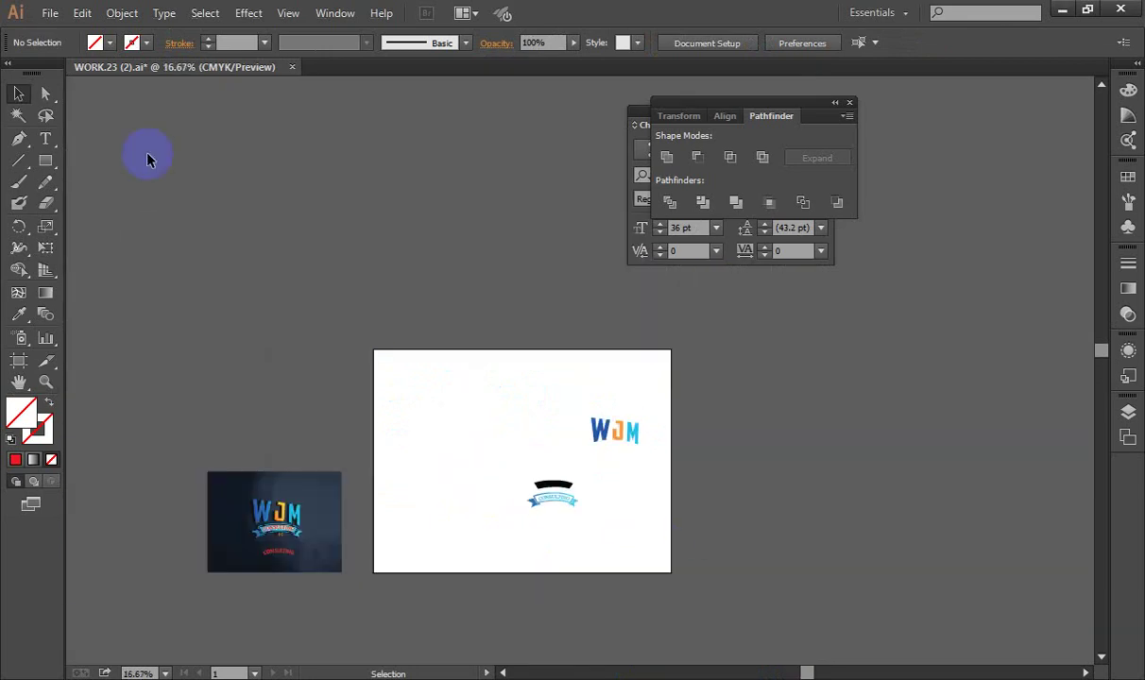